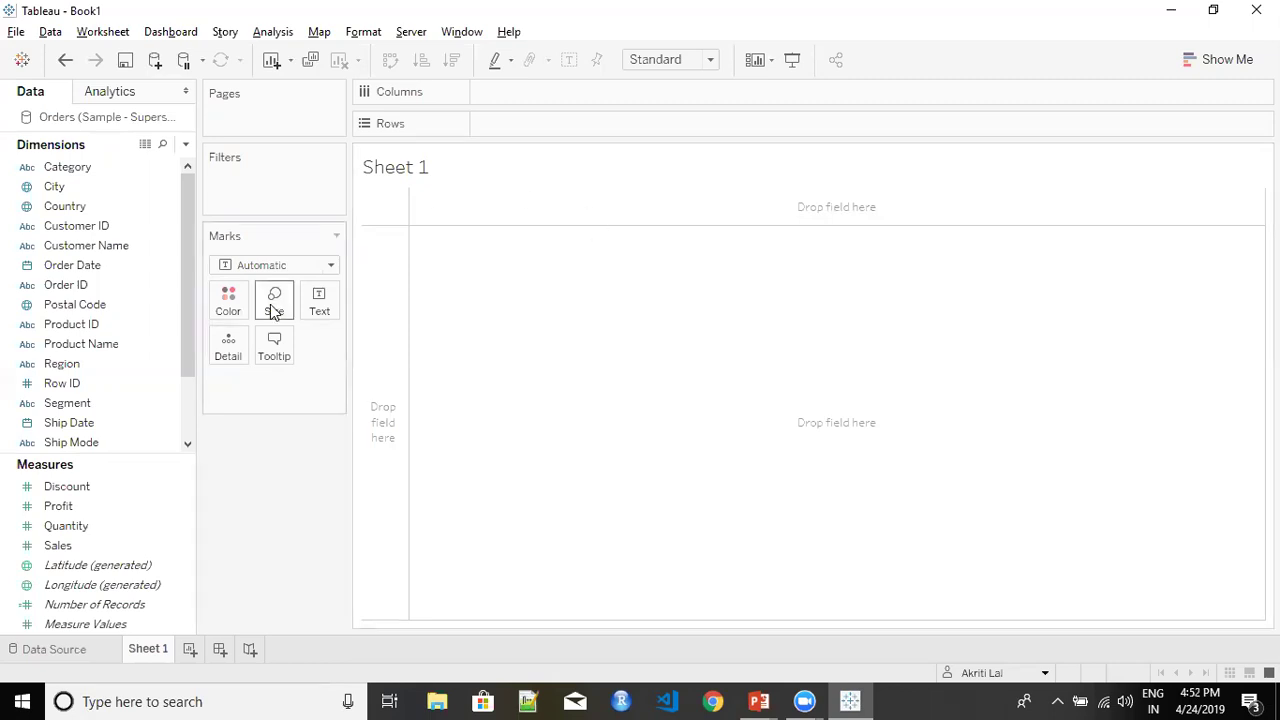
Place Order Date on Columns as a discrete month-and-year field
drag(107, 264, 571, 94)
click(600, 94)
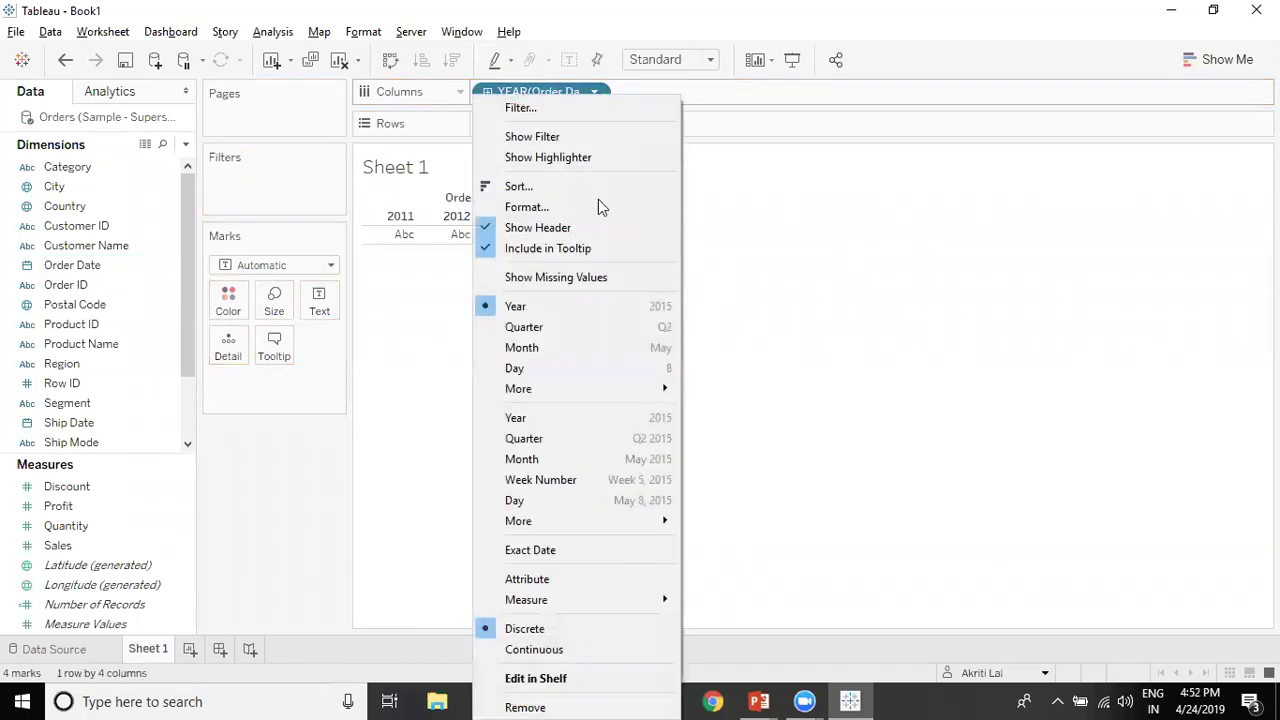
click(580, 461)
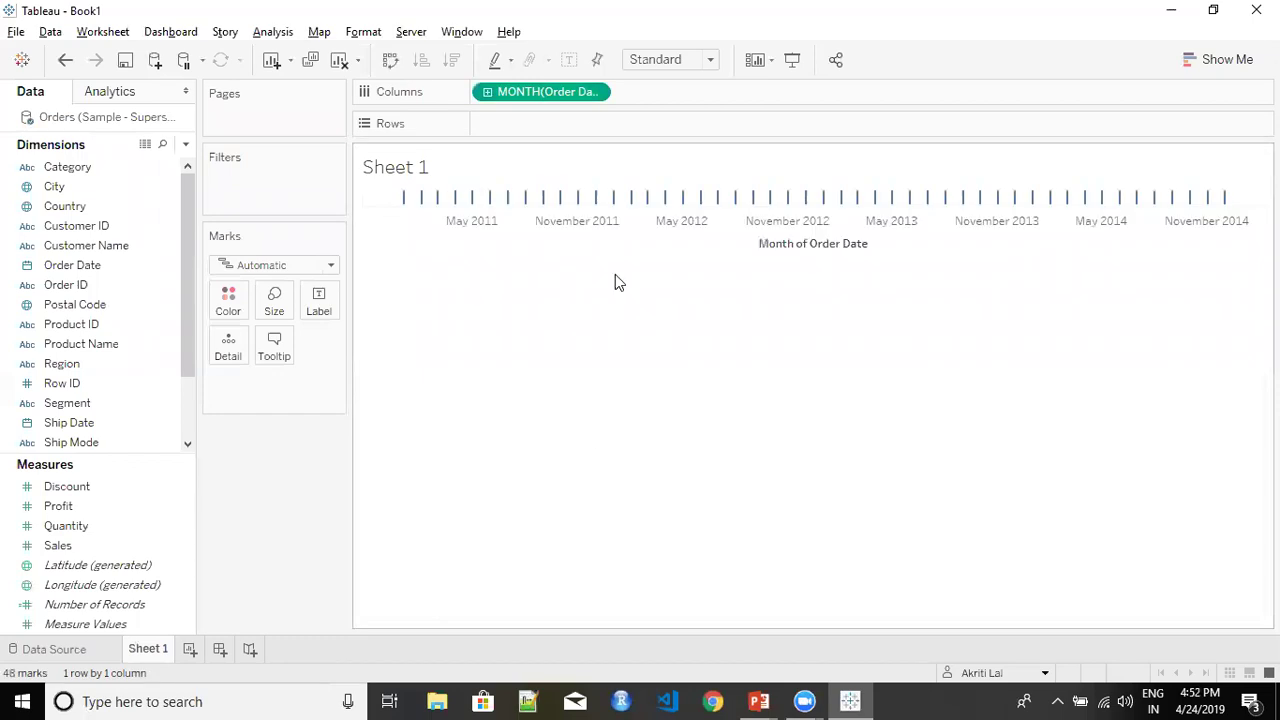
click(594, 92)
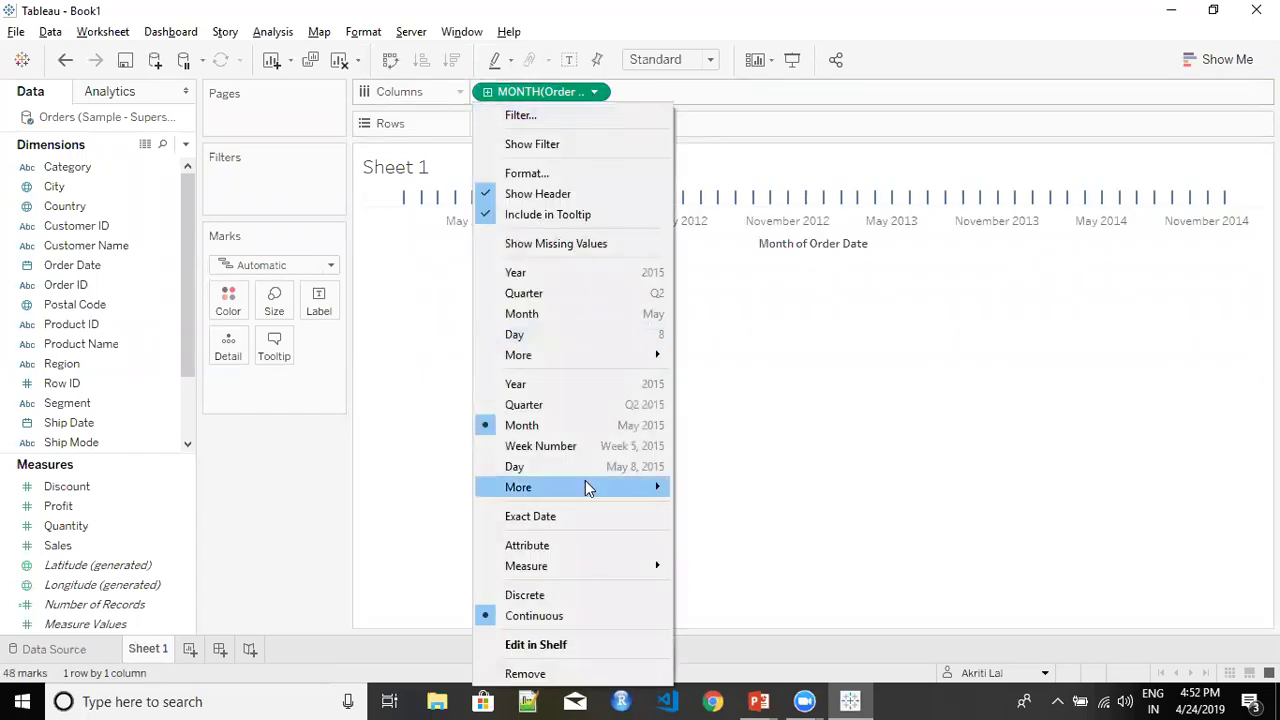
click(562, 598)
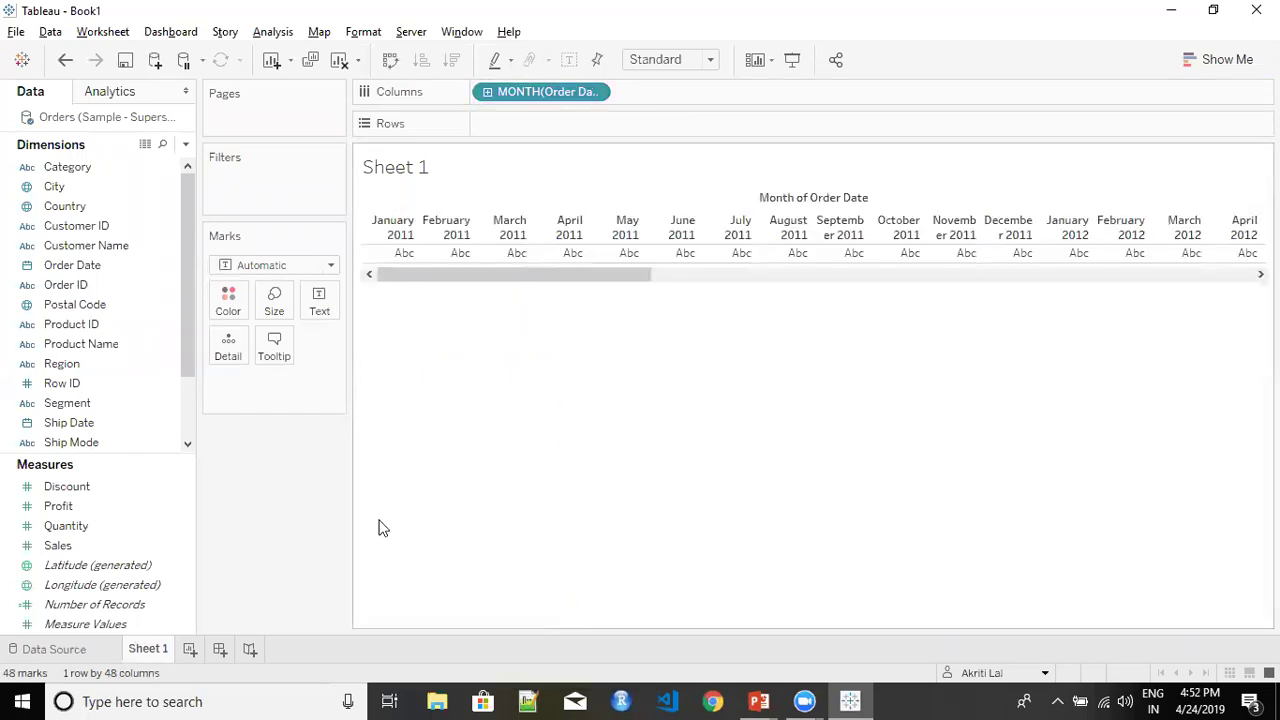
Plot Sales on Rows and fit the line chart to Entire View
drag(118, 544, 560, 128)
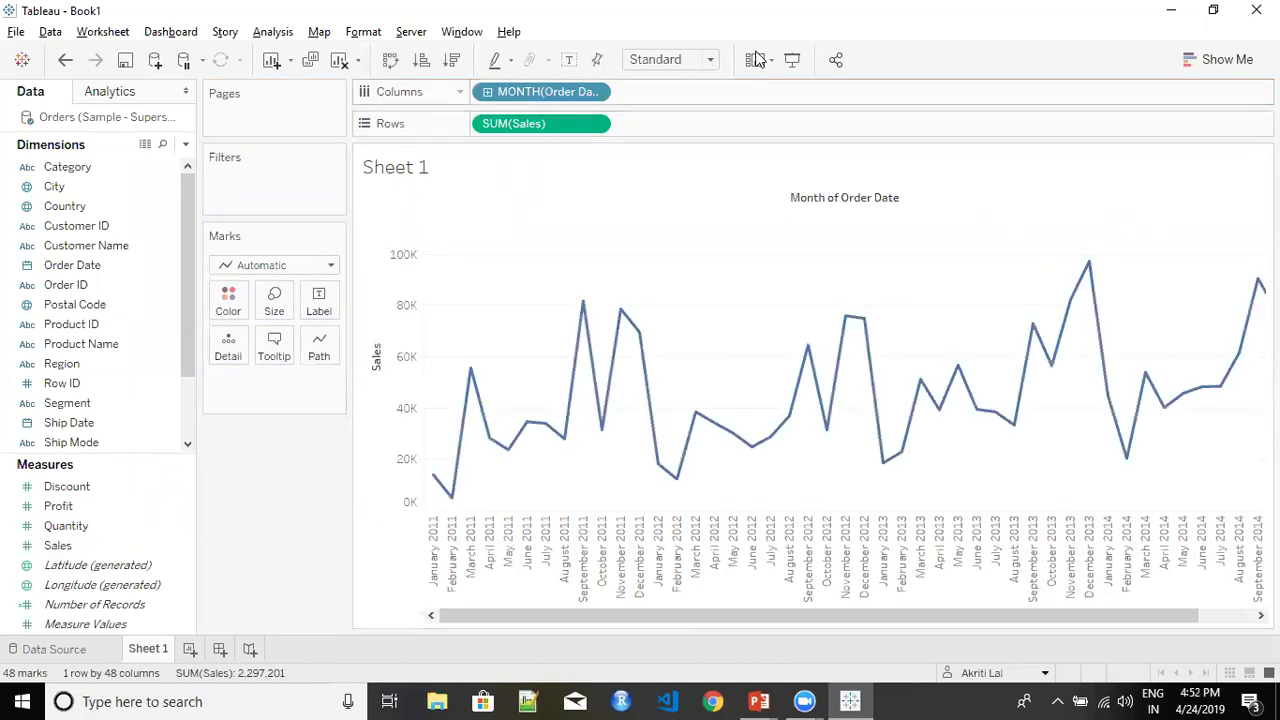
click(712, 59)
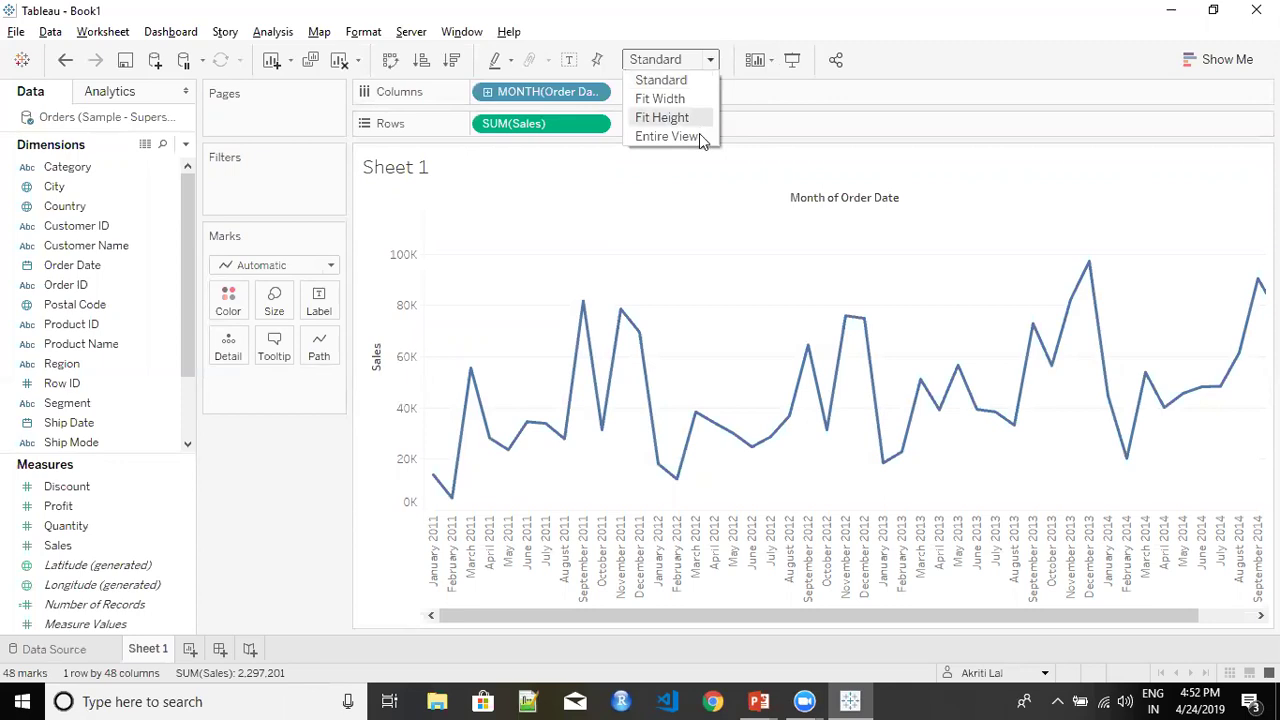
click(668, 136)
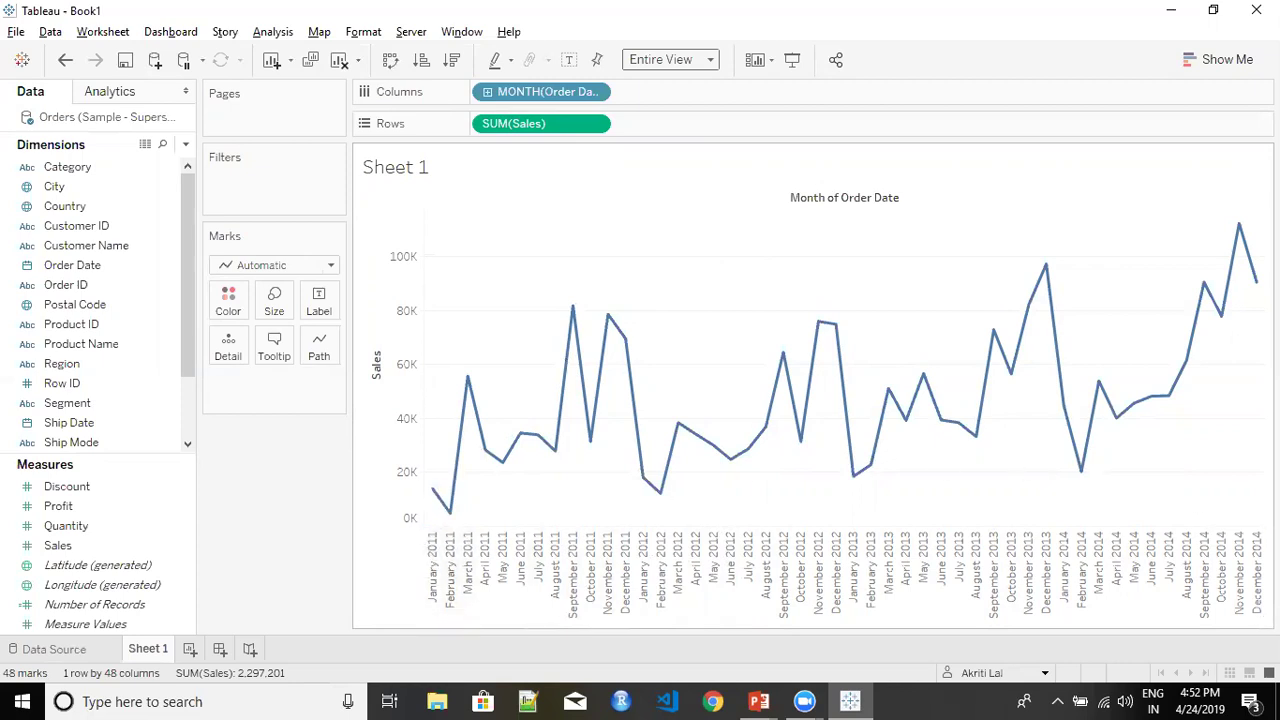
Show a forecast on the monthly sales line chart
right_click(1204, 437)
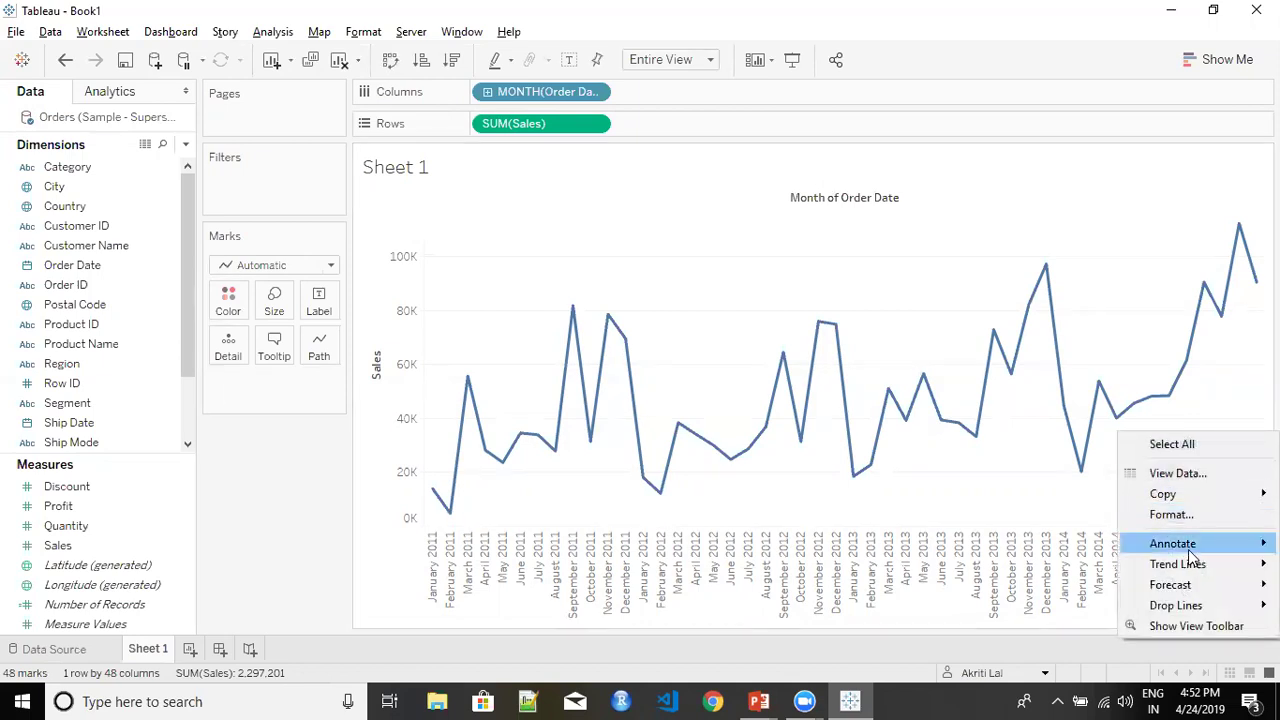
mouse_move(1188, 547)
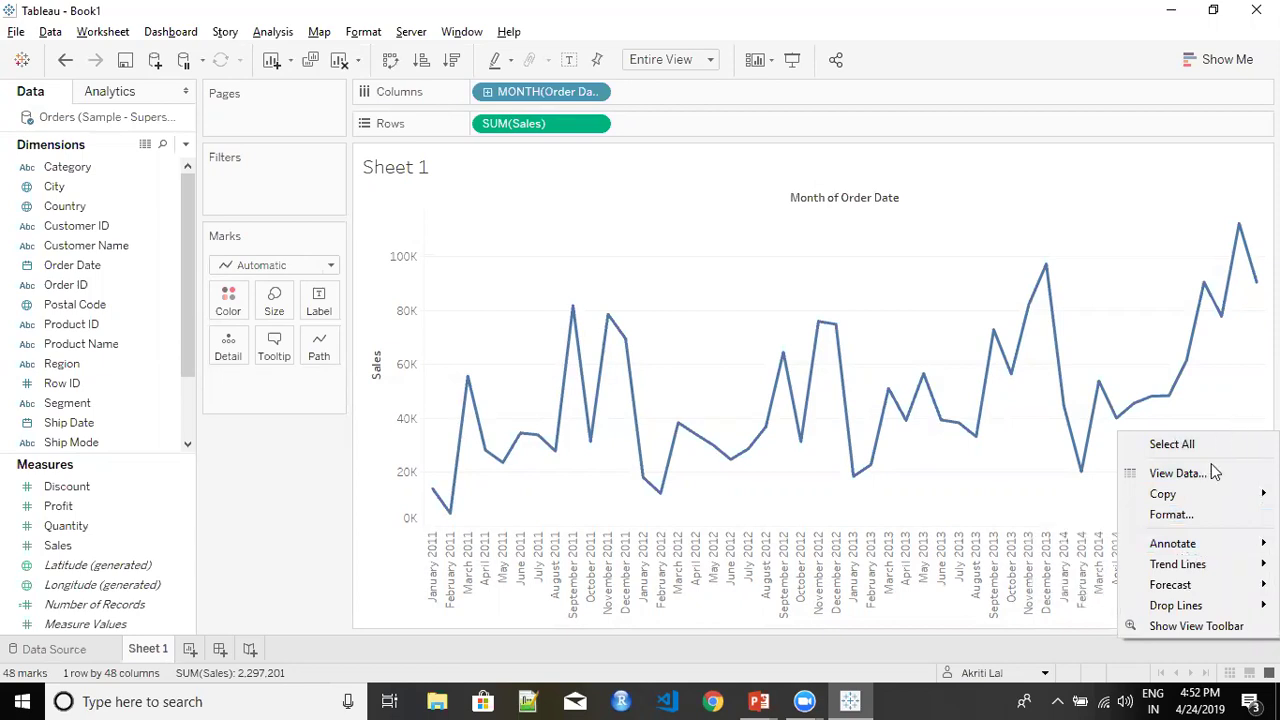
mouse_move(1200, 588)
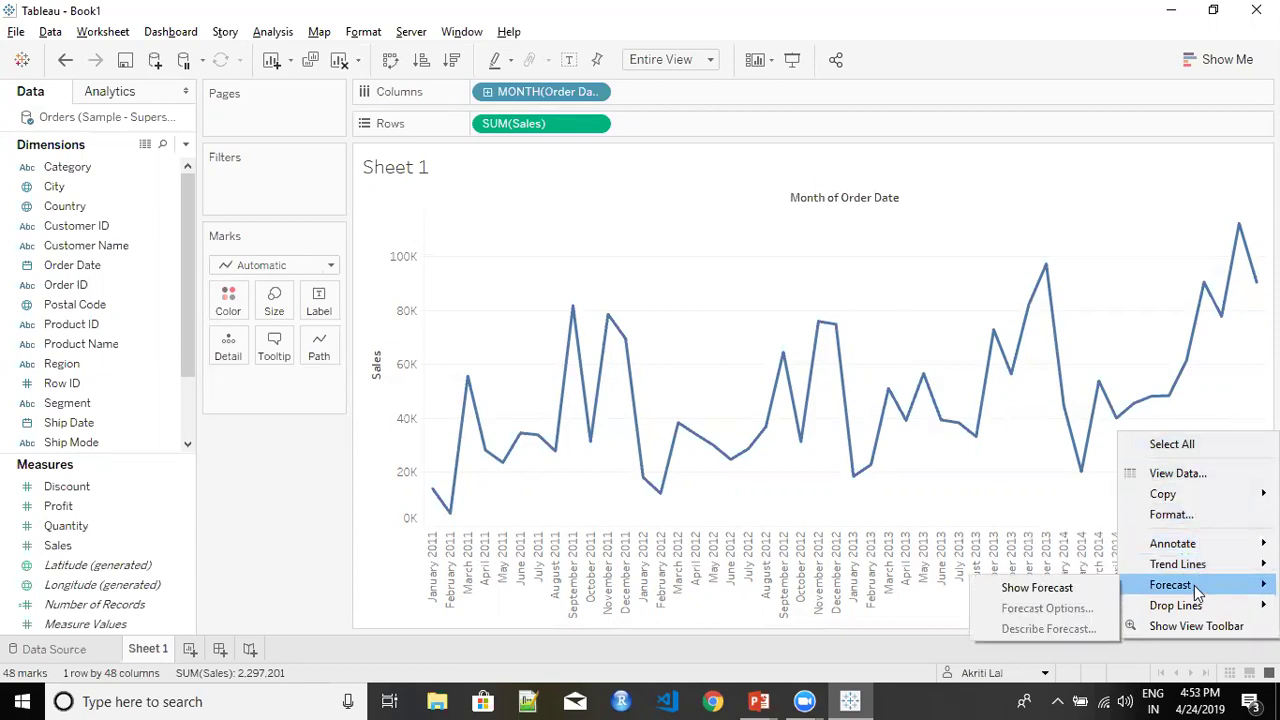
click(1100, 588)
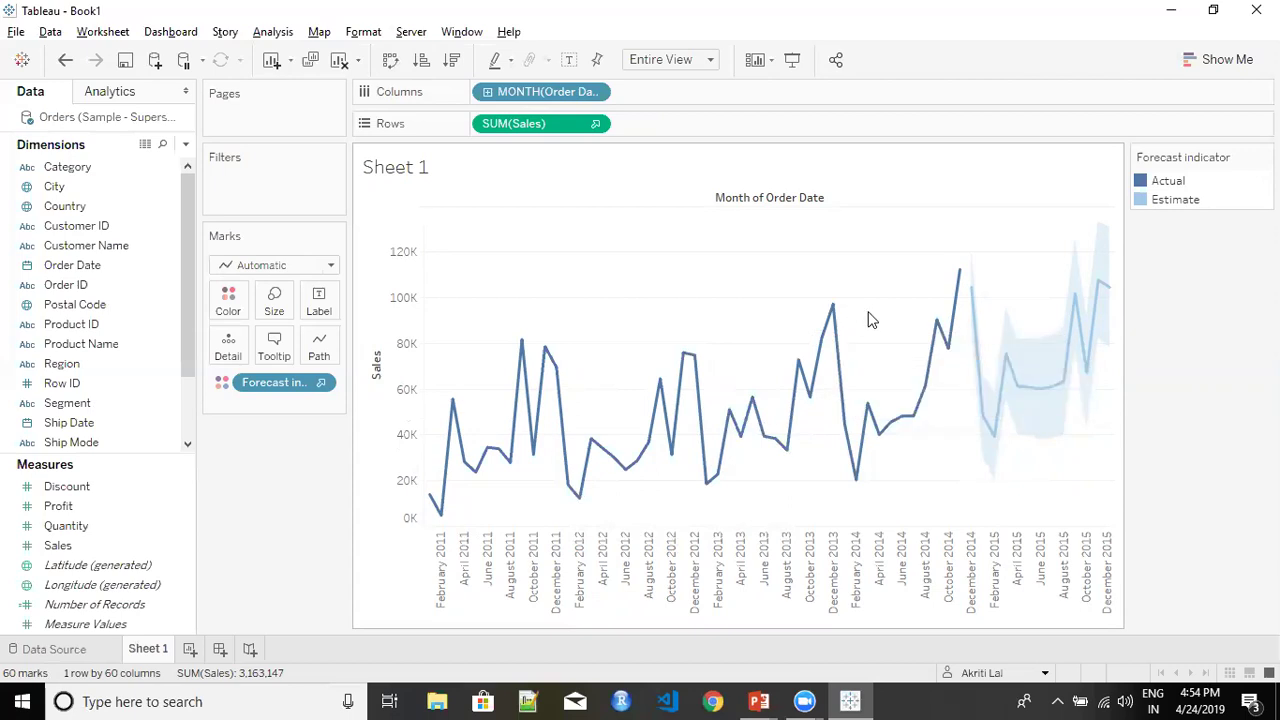
In the forecast options, set the forecast length to exactly 6 months
right_click(1043, 436)
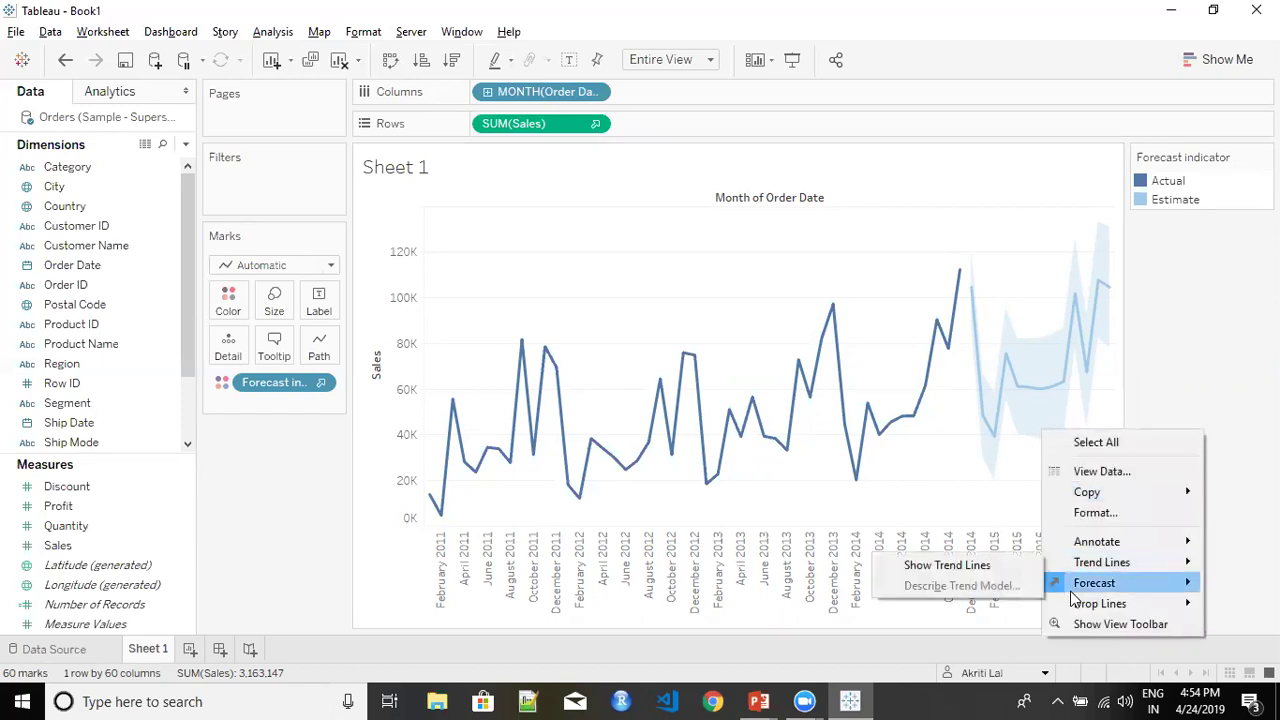
mouse_move(1066, 588)
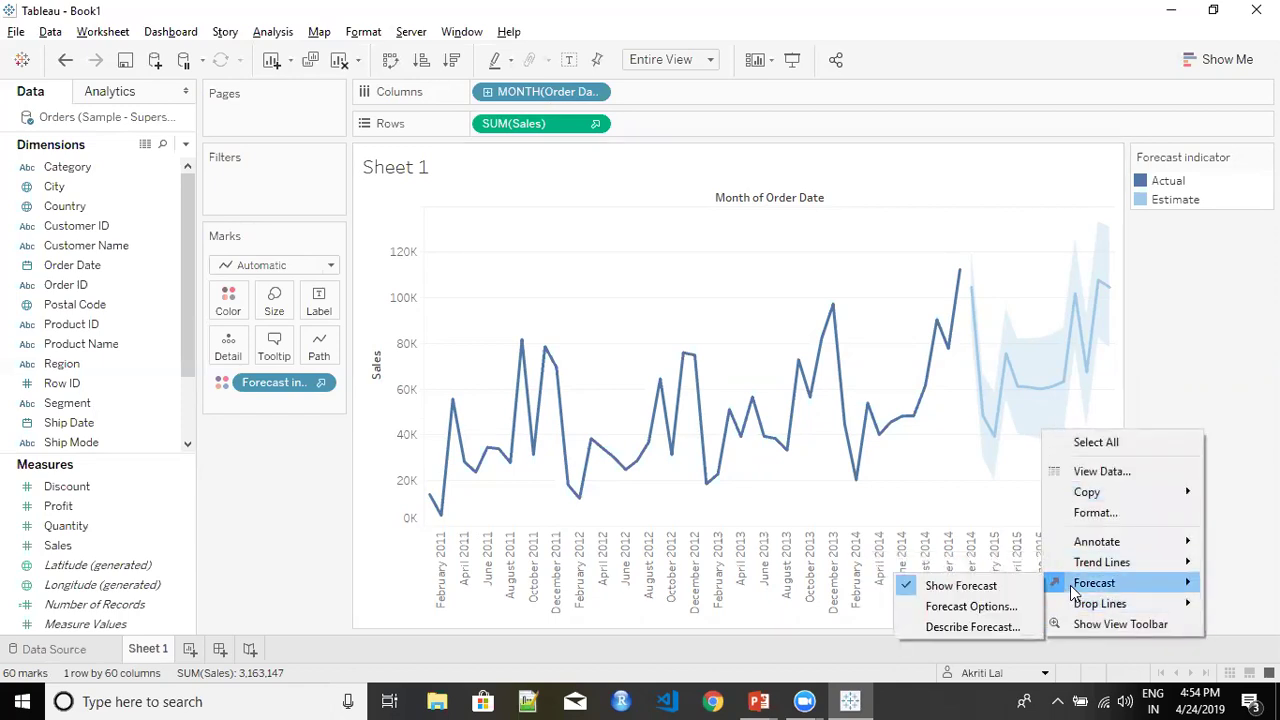
click(1015, 612)
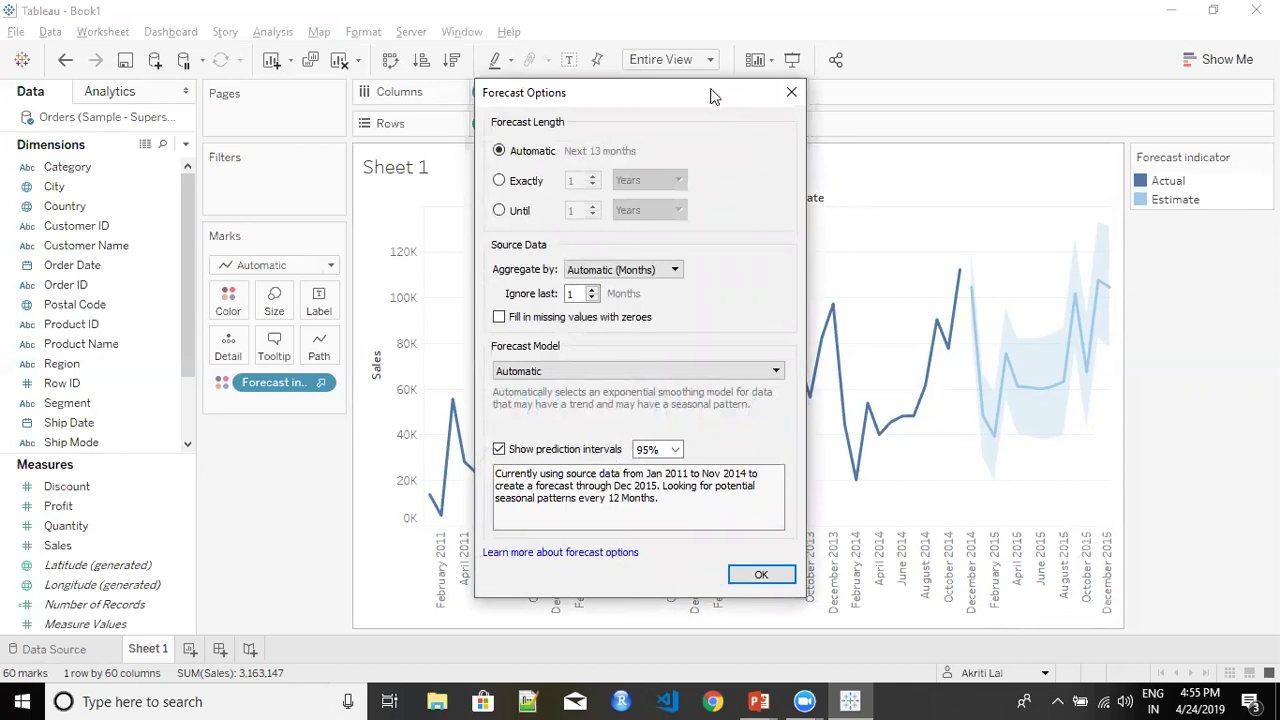
drag(710, 93, 455, 110)
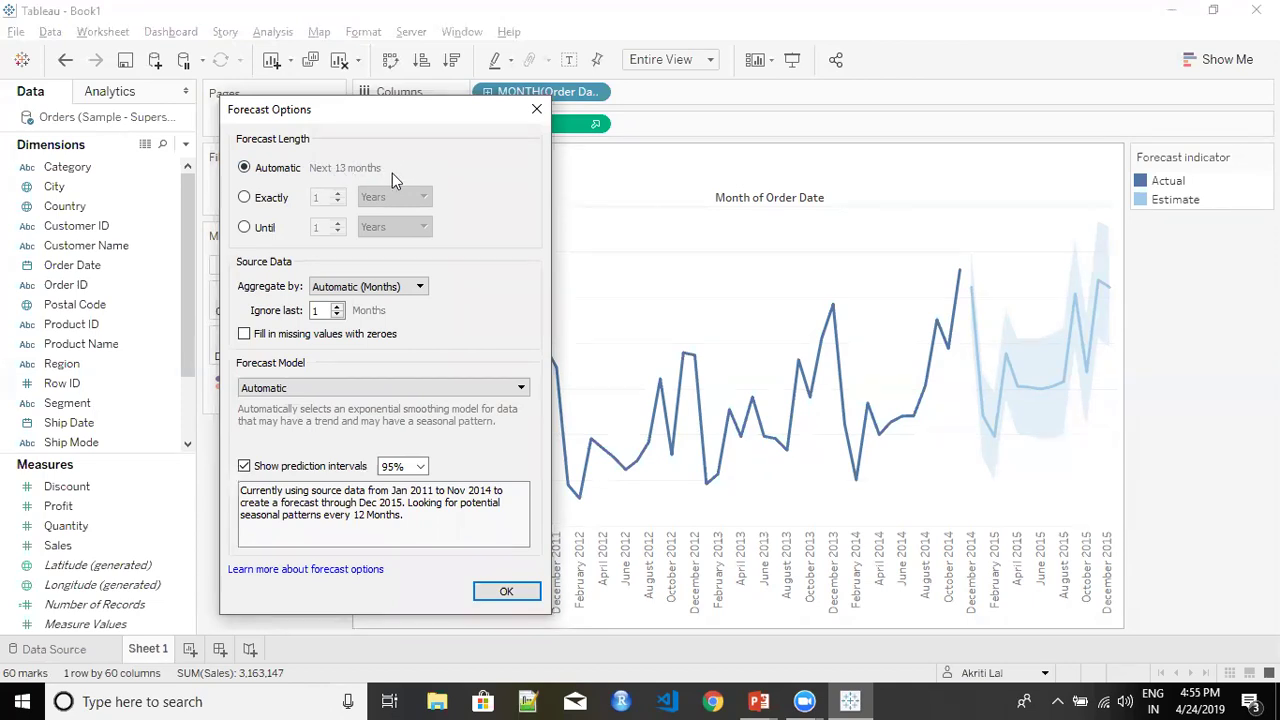
click(245, 198)
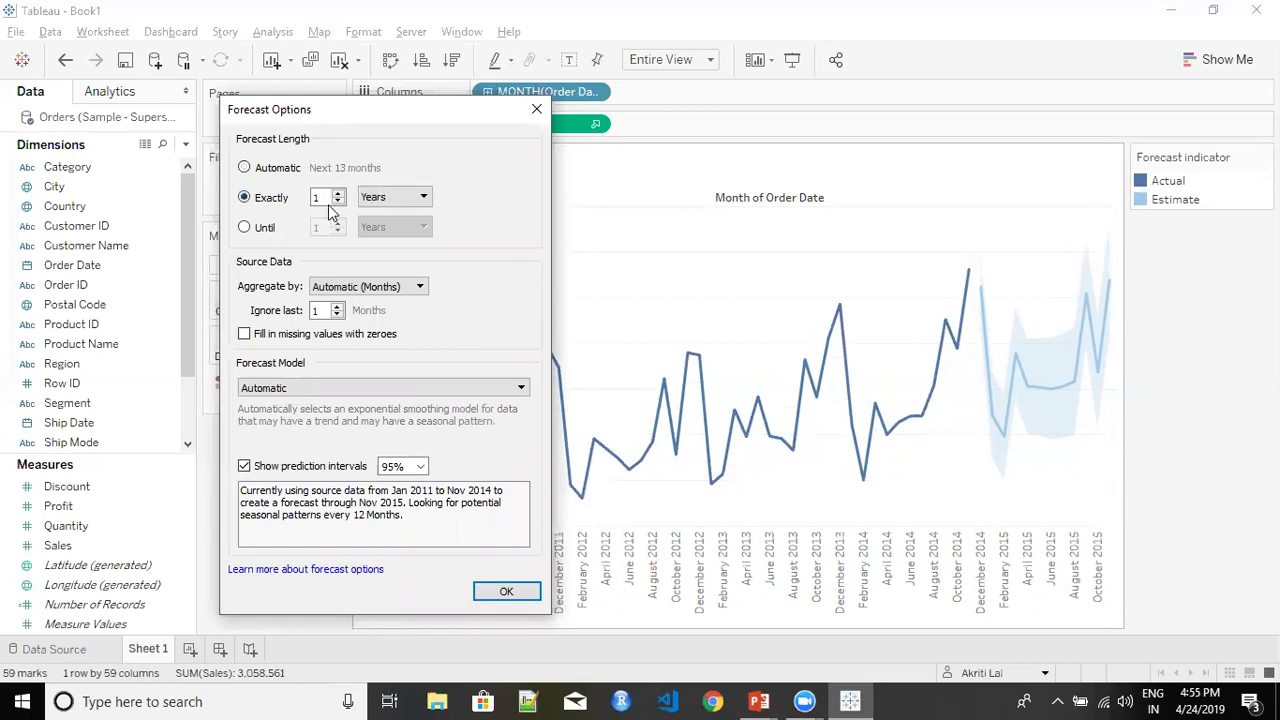
double_click(316, 197)
text(6)
click(423, 197)
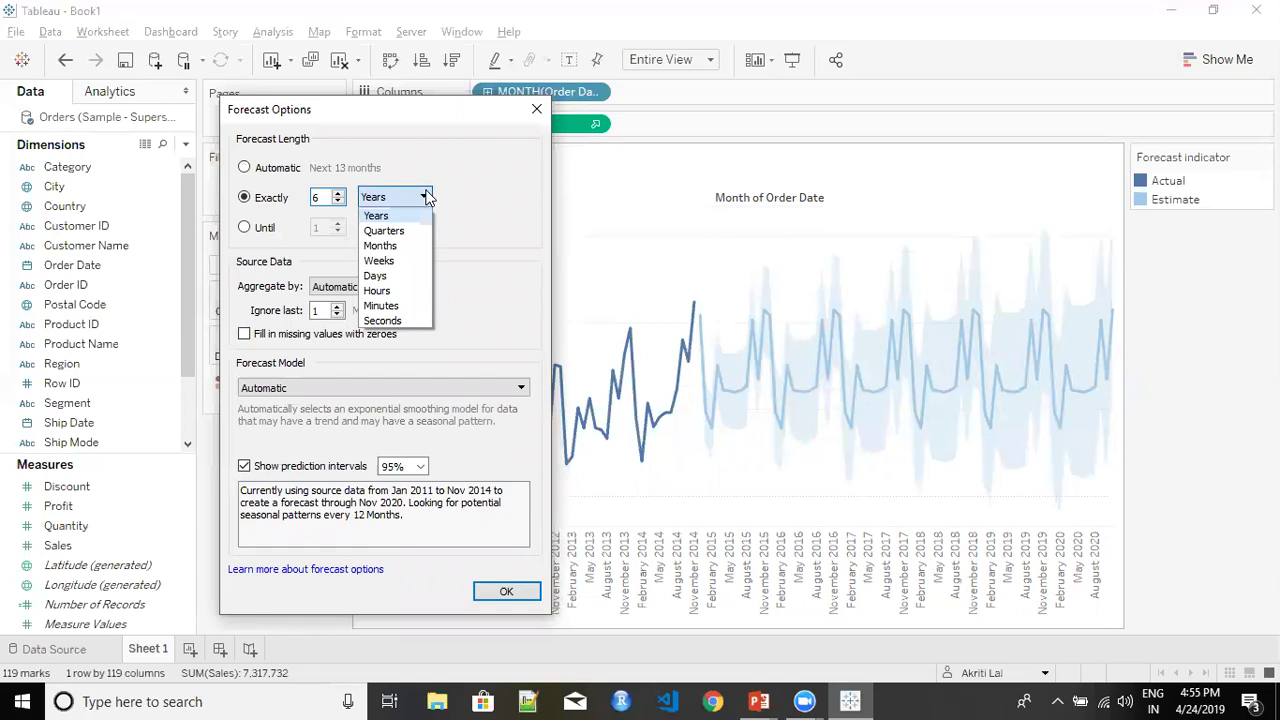
click(401, 243)
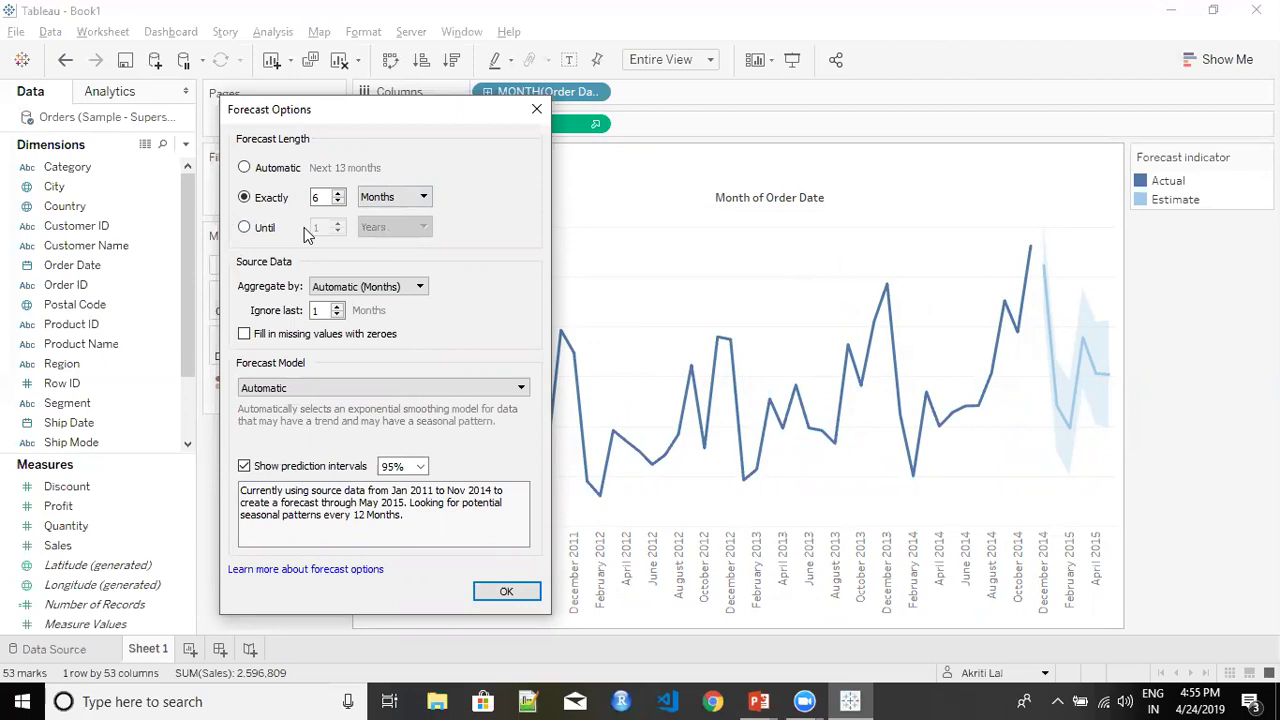
Set the forecast's source data to aggregate by Months
click(420, 288)
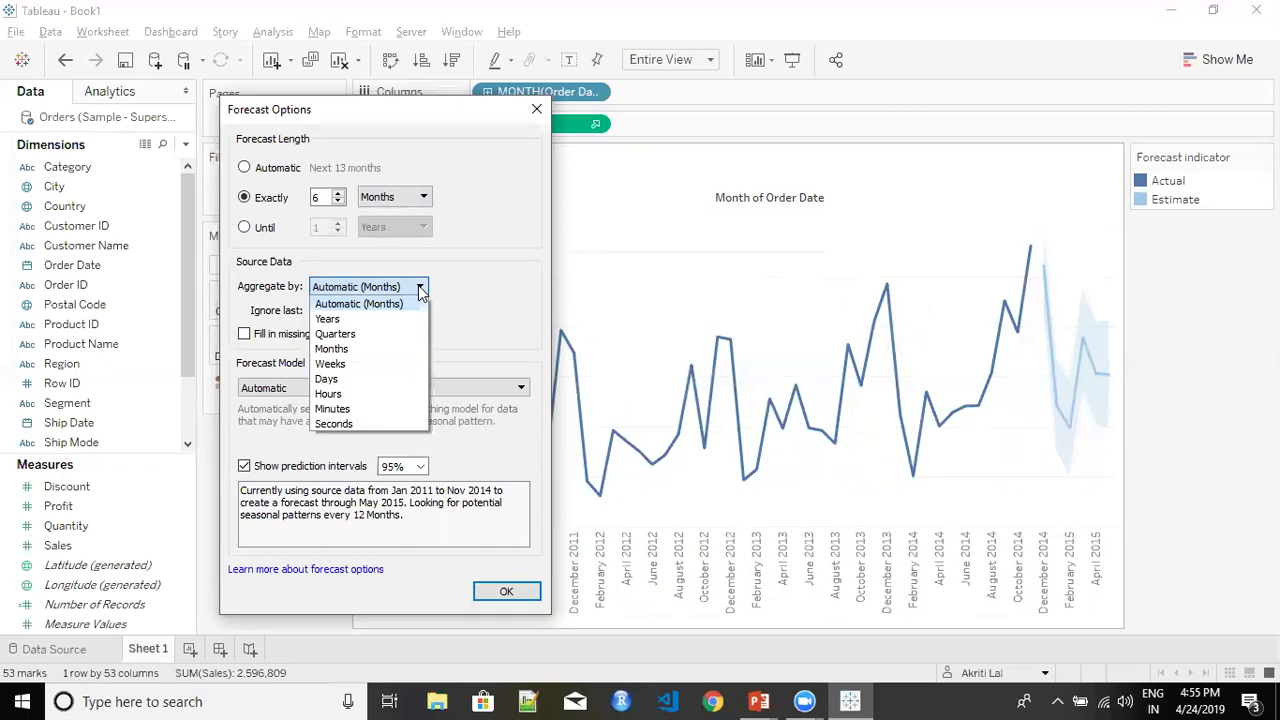
click(420, 154)
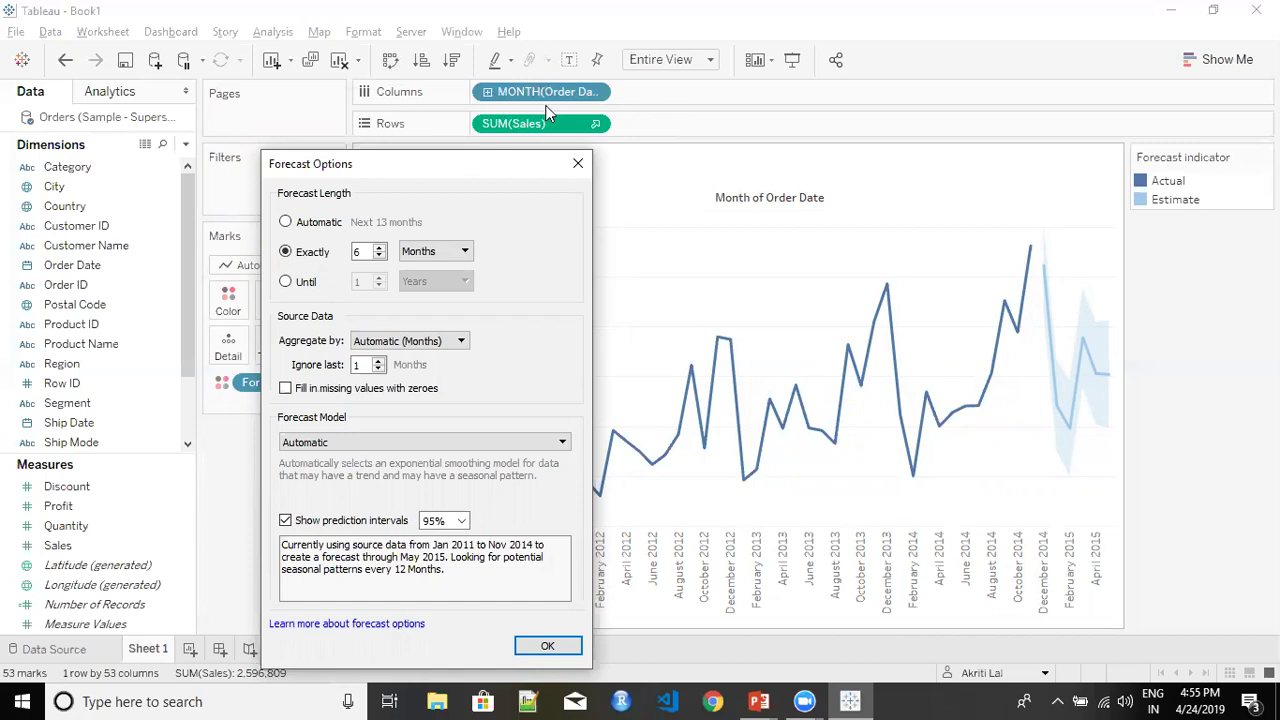
click(460, 340)
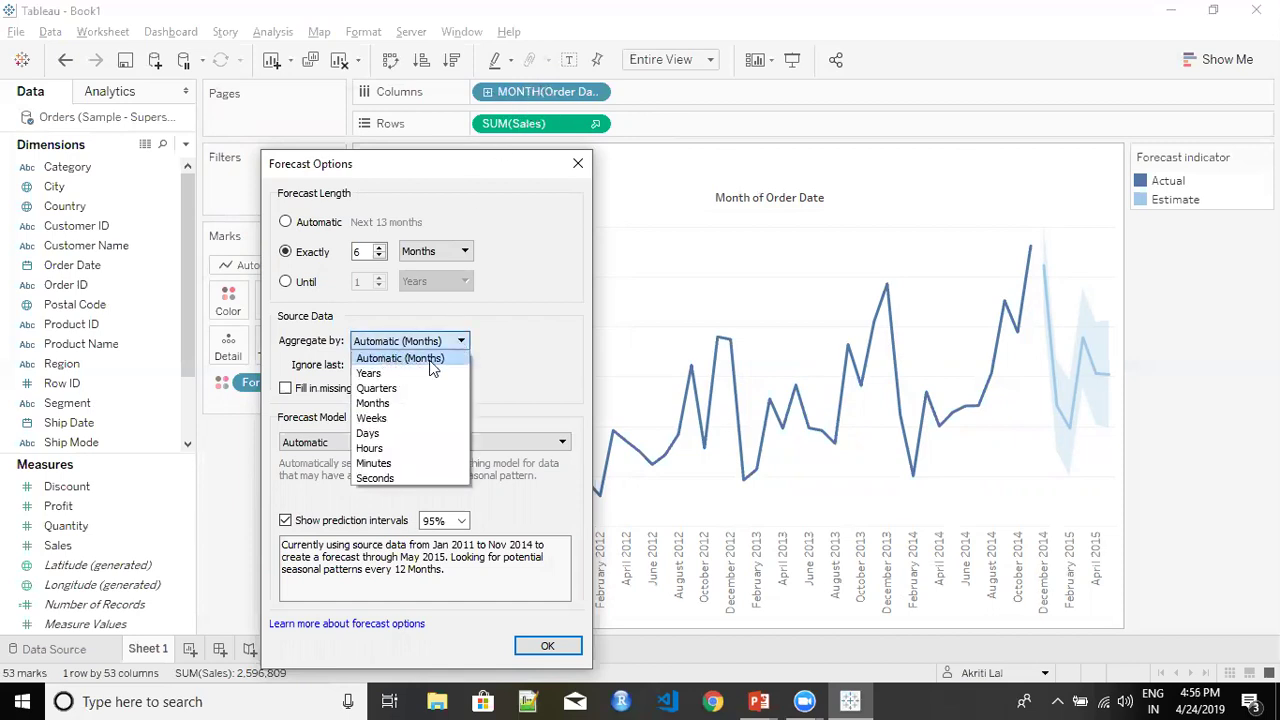
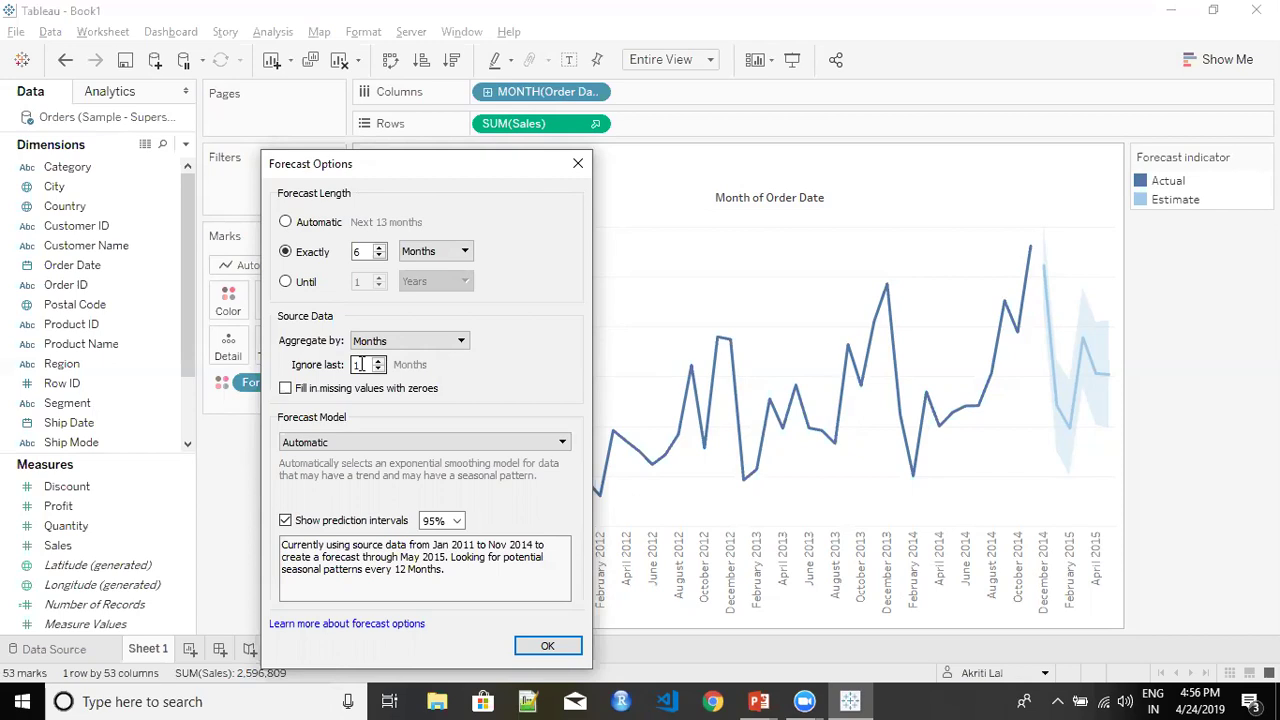
Try filling missing values with zeroes and the Custom forecast model, restoring the unfilled setting and the Automatic model
click(286, 389)
click(285, 388)
click(564, 446)
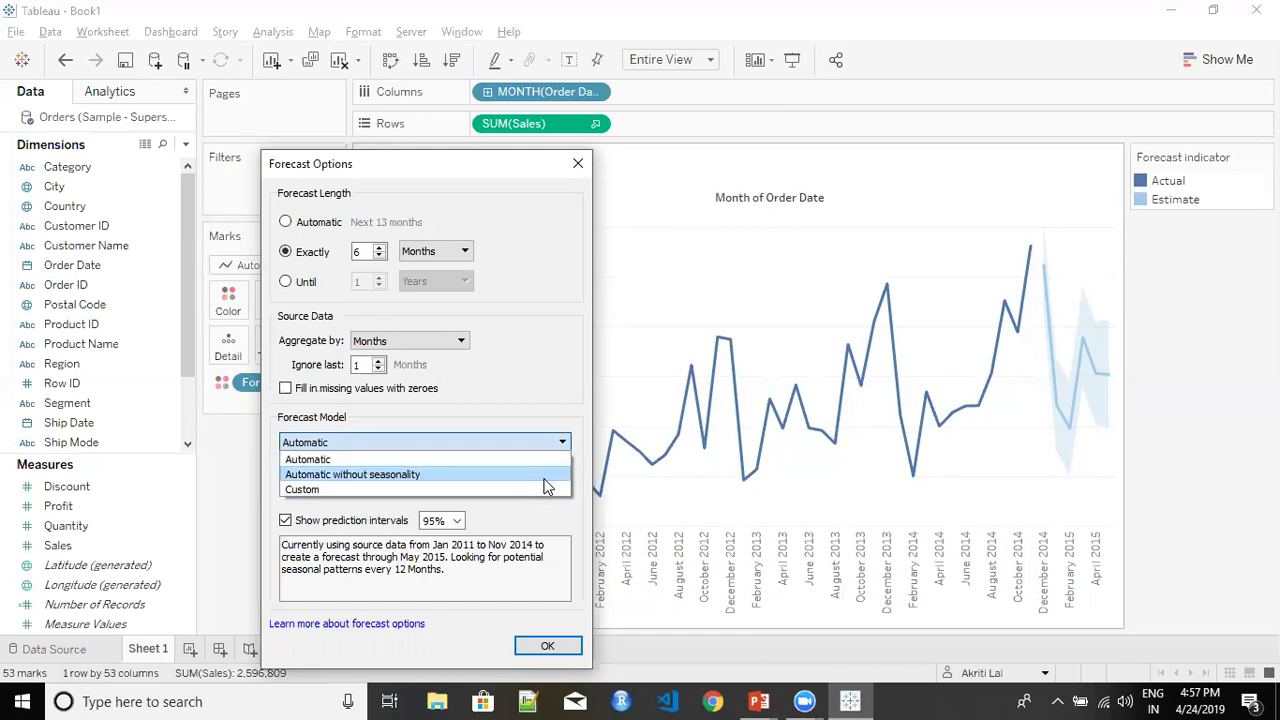
click(570, 403)
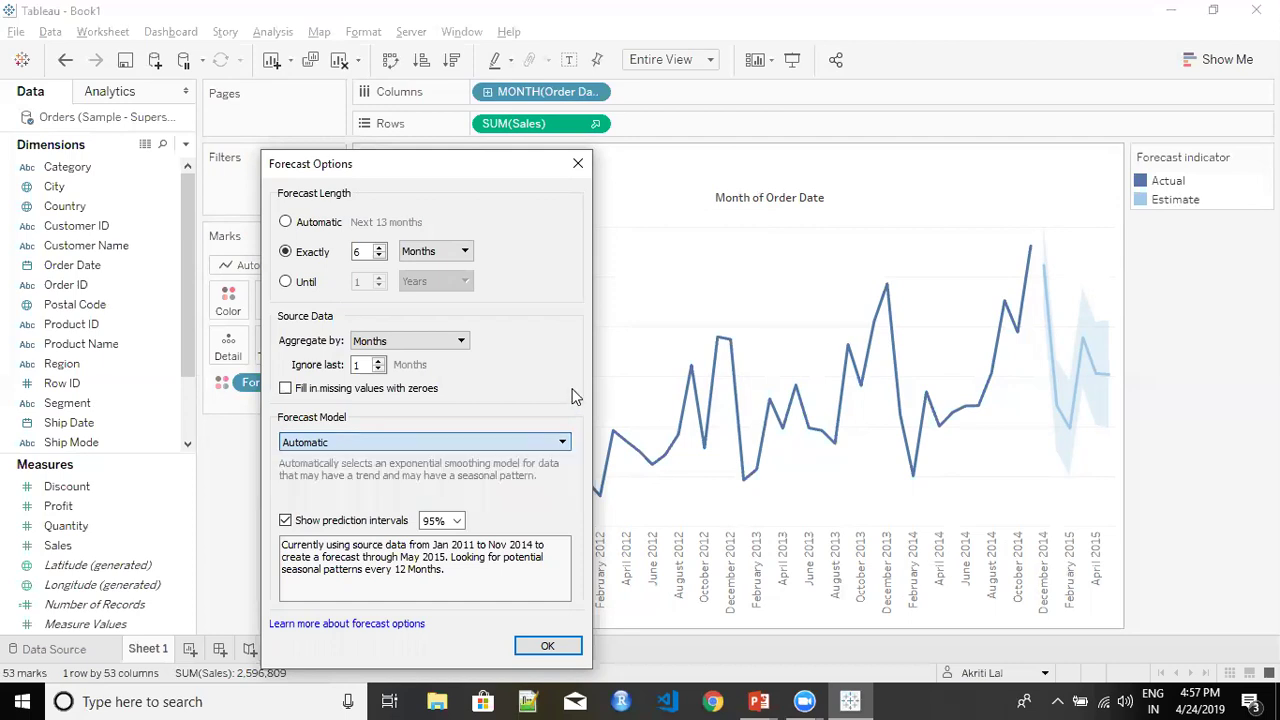
click(560, 445)
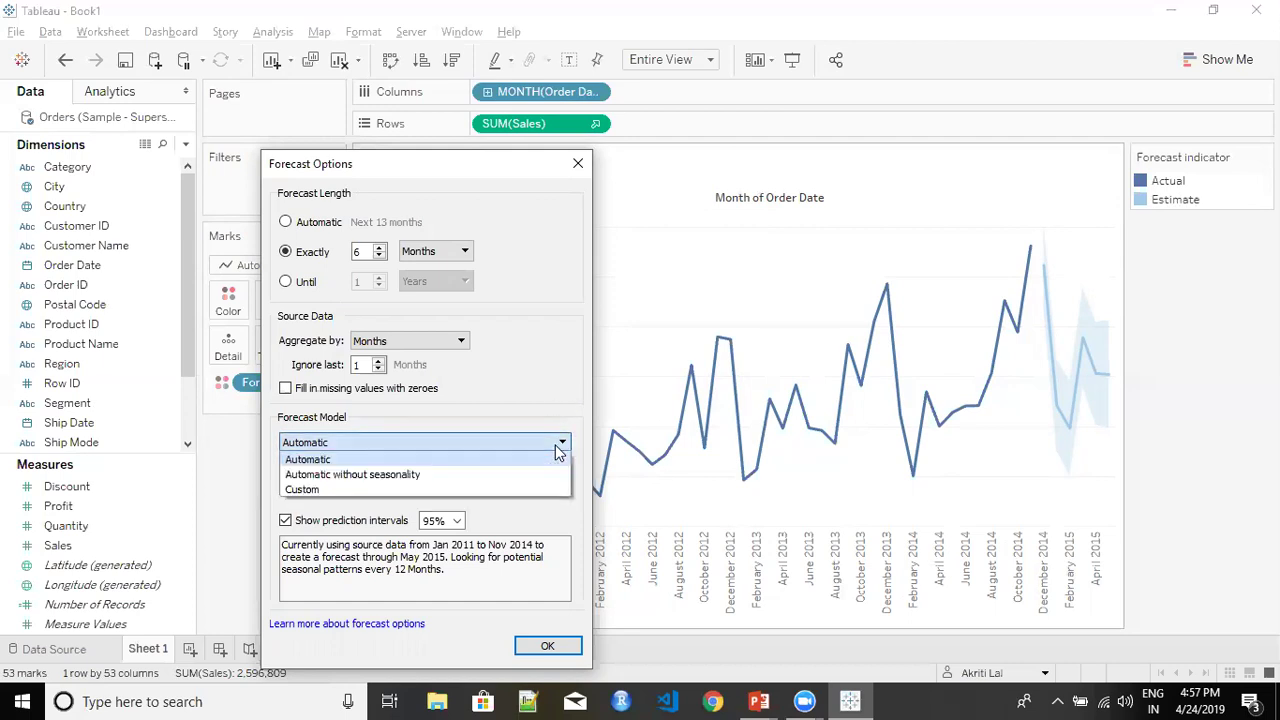
click(523, 489)
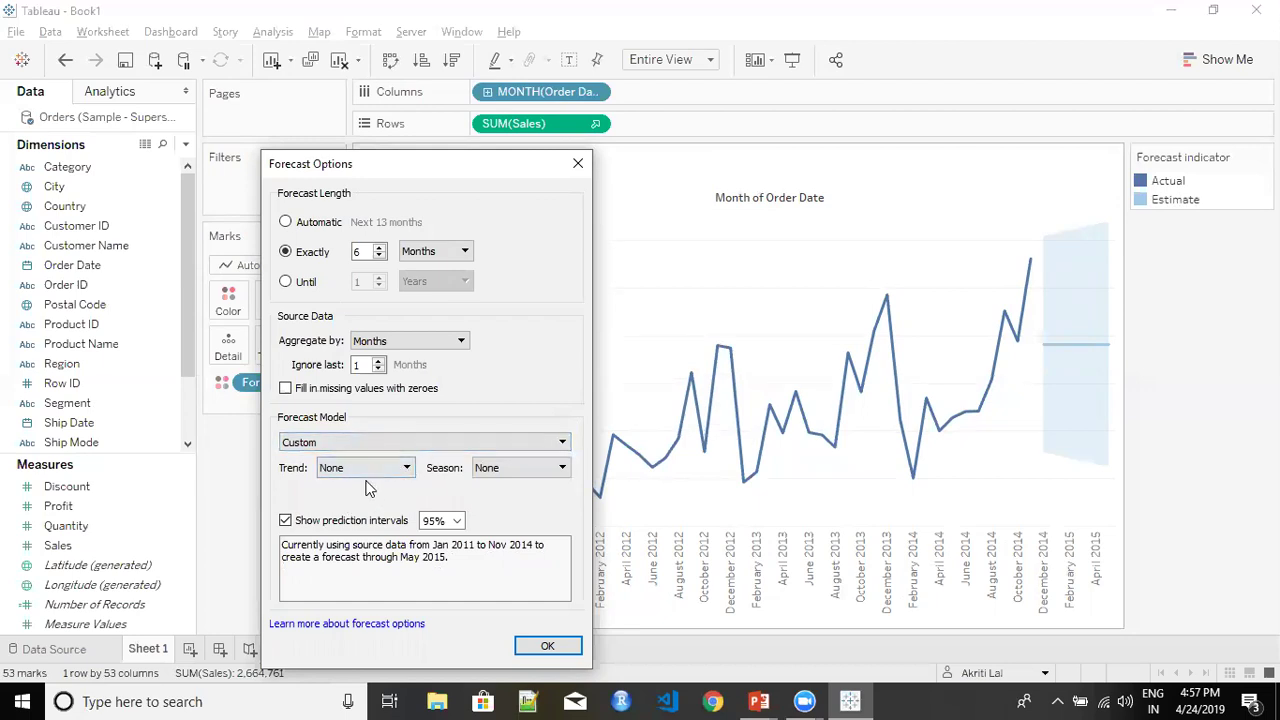
click(560, 448)
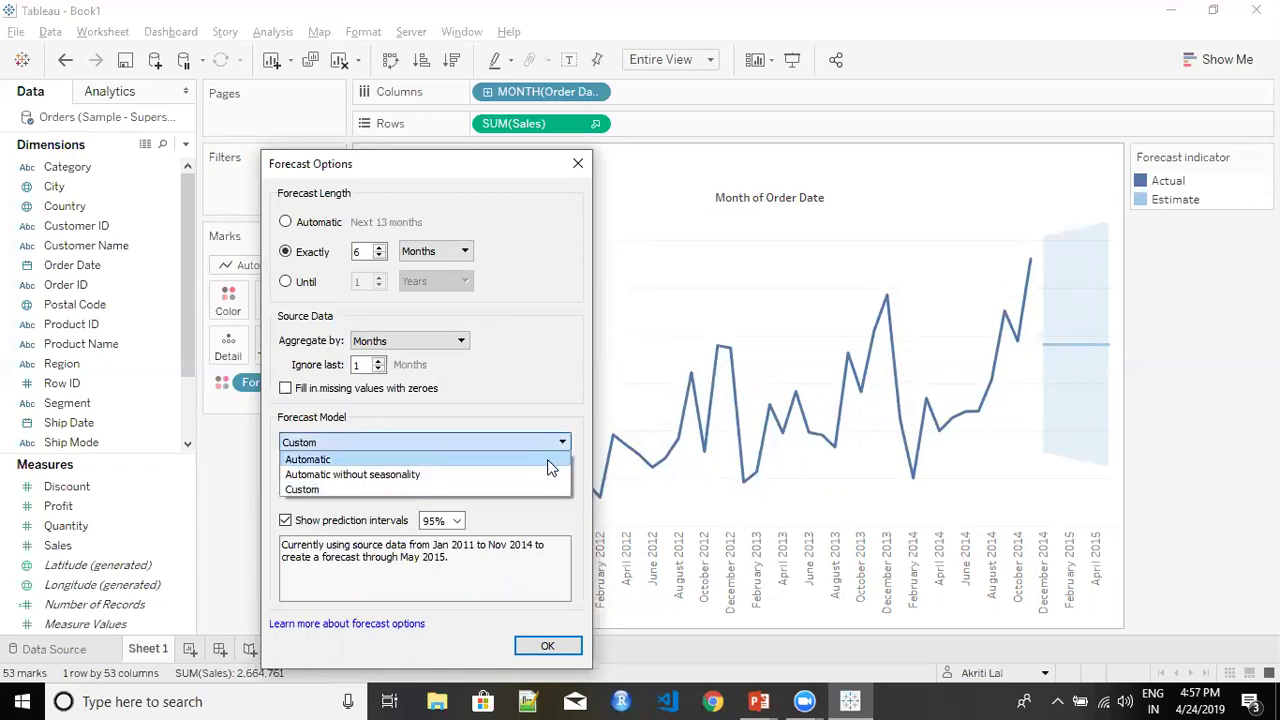
click(550, 462)
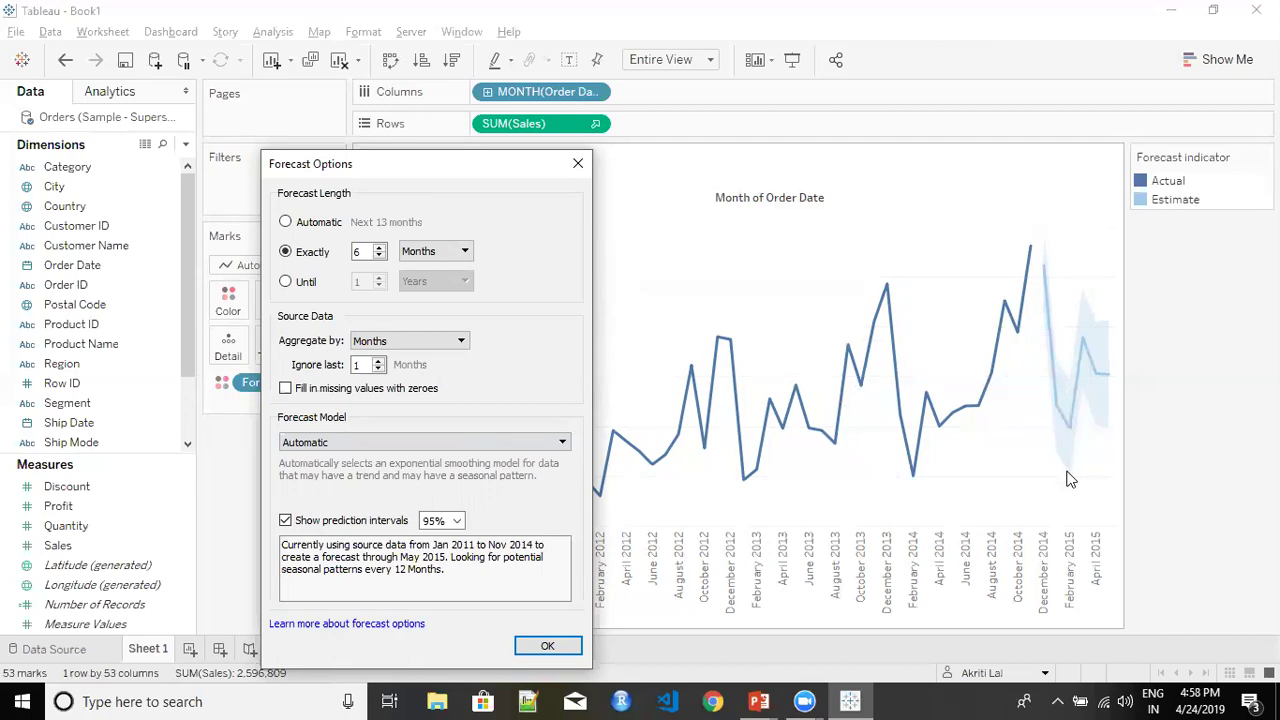
Set the forecast's prediction intervals to 90% and apply the forecast options
click(457, 522)
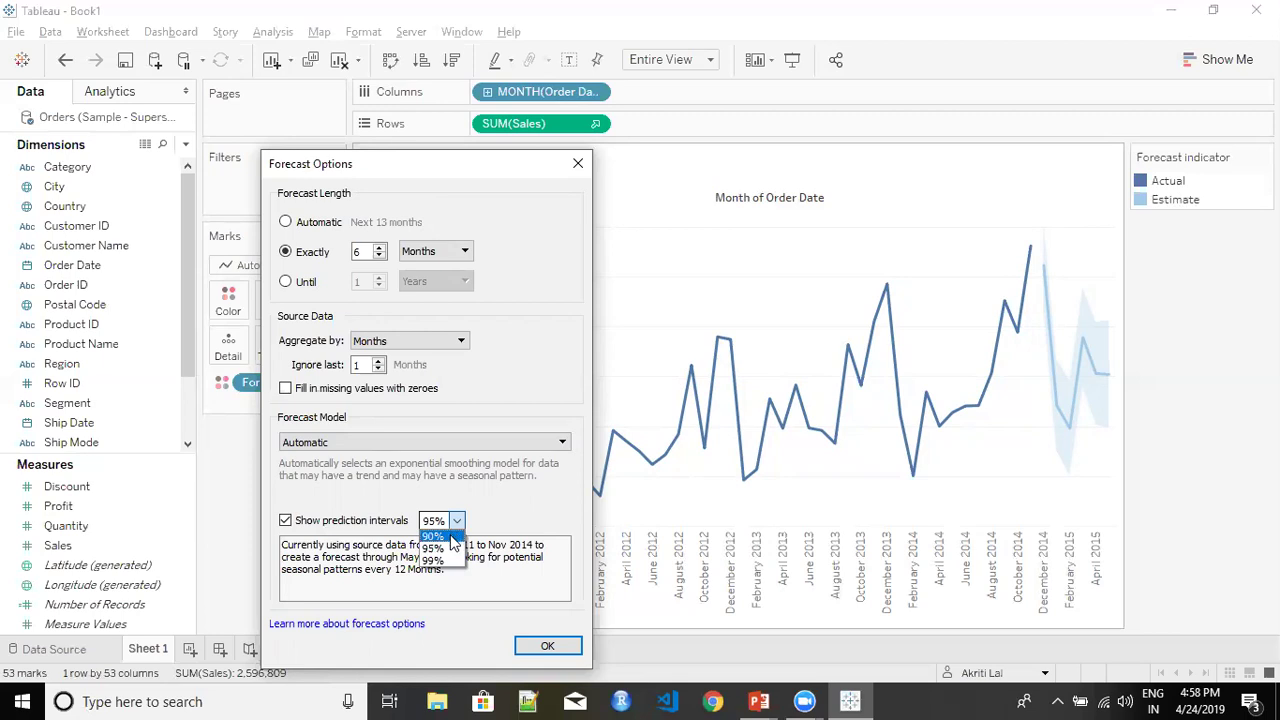
click(432, 537)
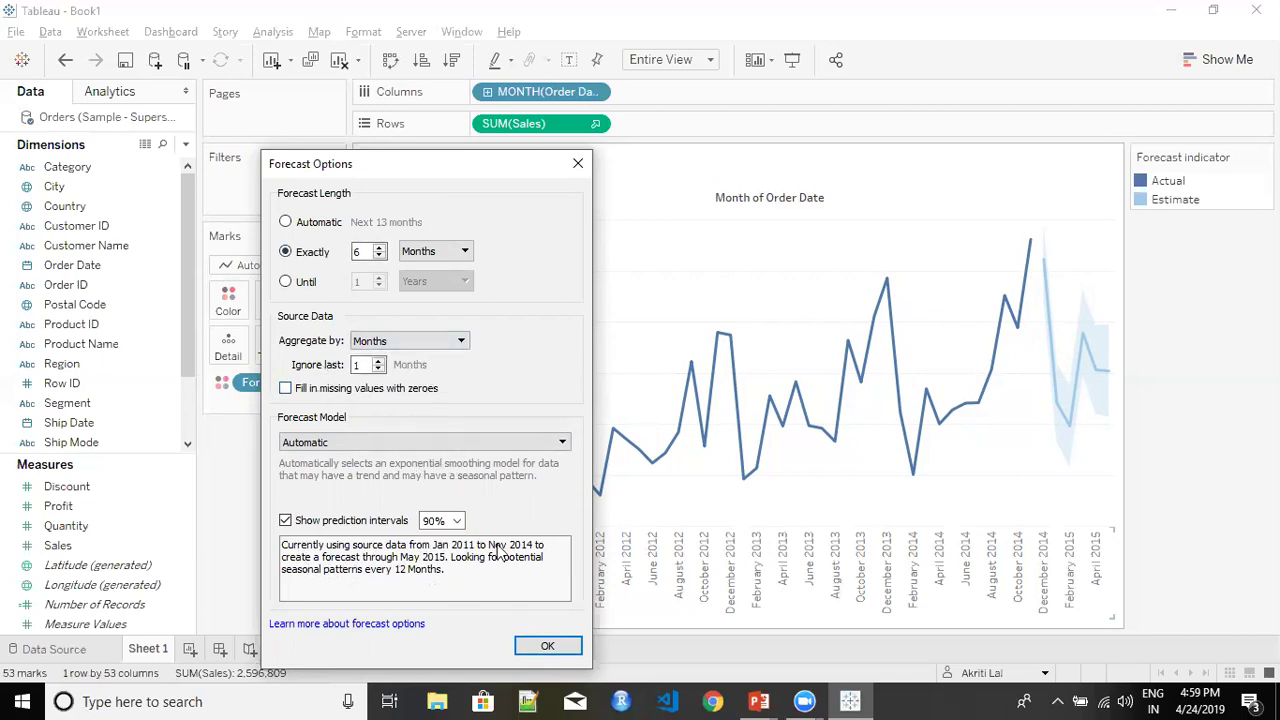
click(548, 646)
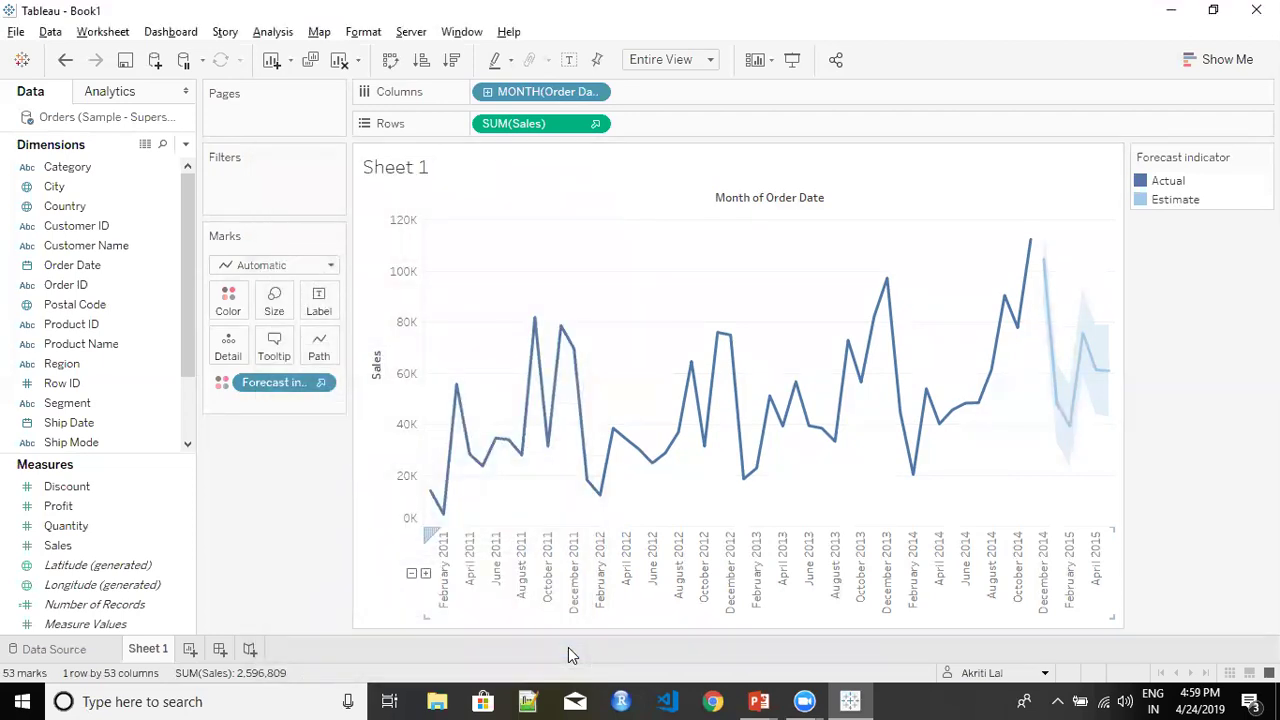
Review the forecast result types available for the Sales measure in the rows, without changing the selected type
mouse_move(1061, 447)
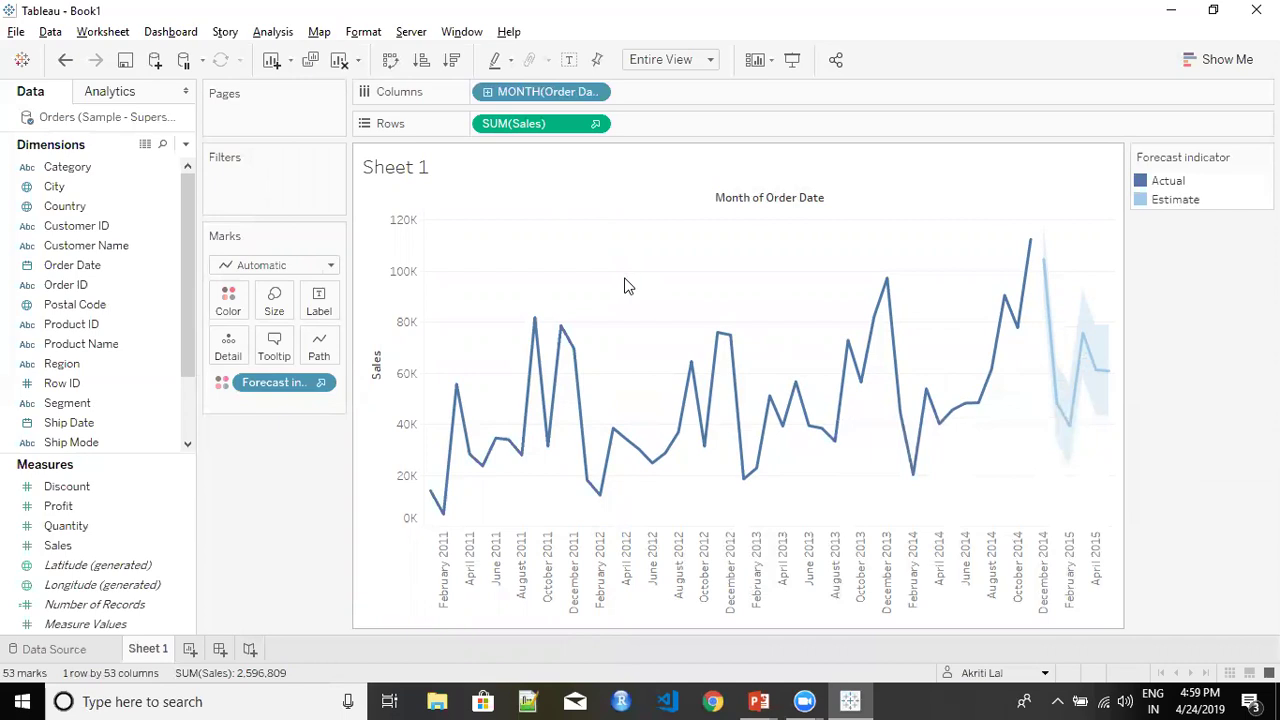
click(595, 124)
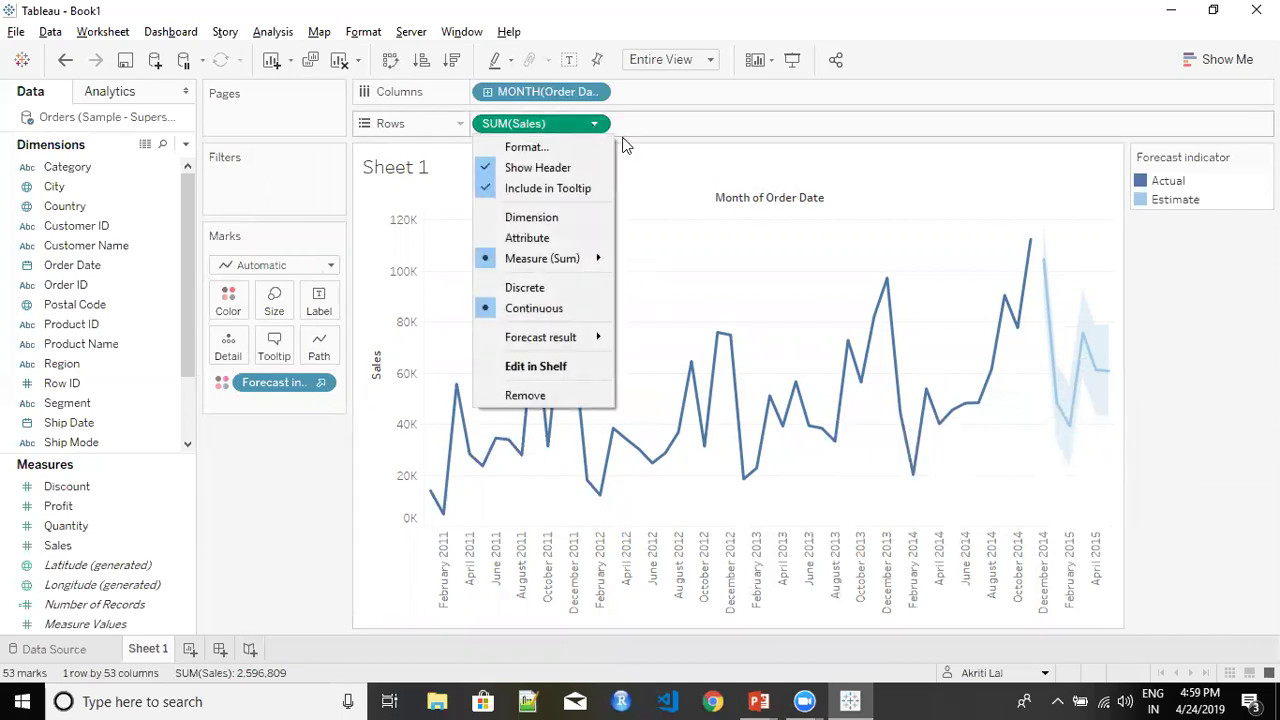
click(626, 132)
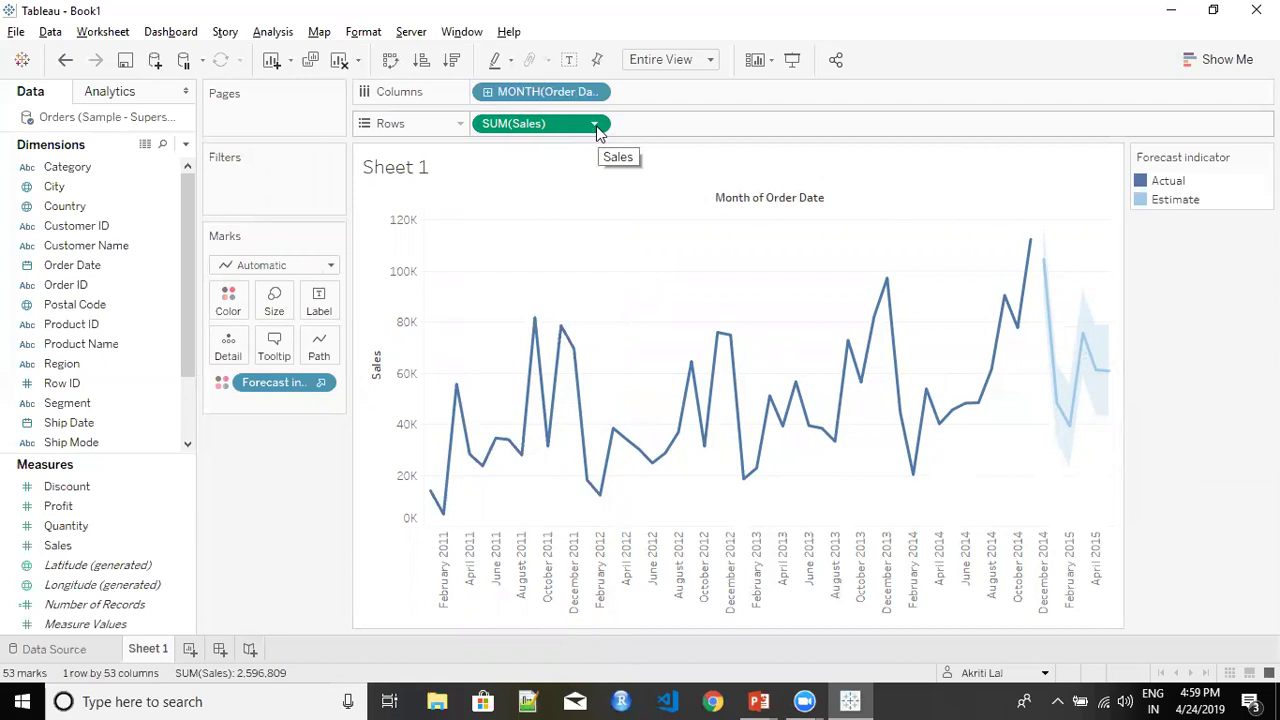
click(595, 127)
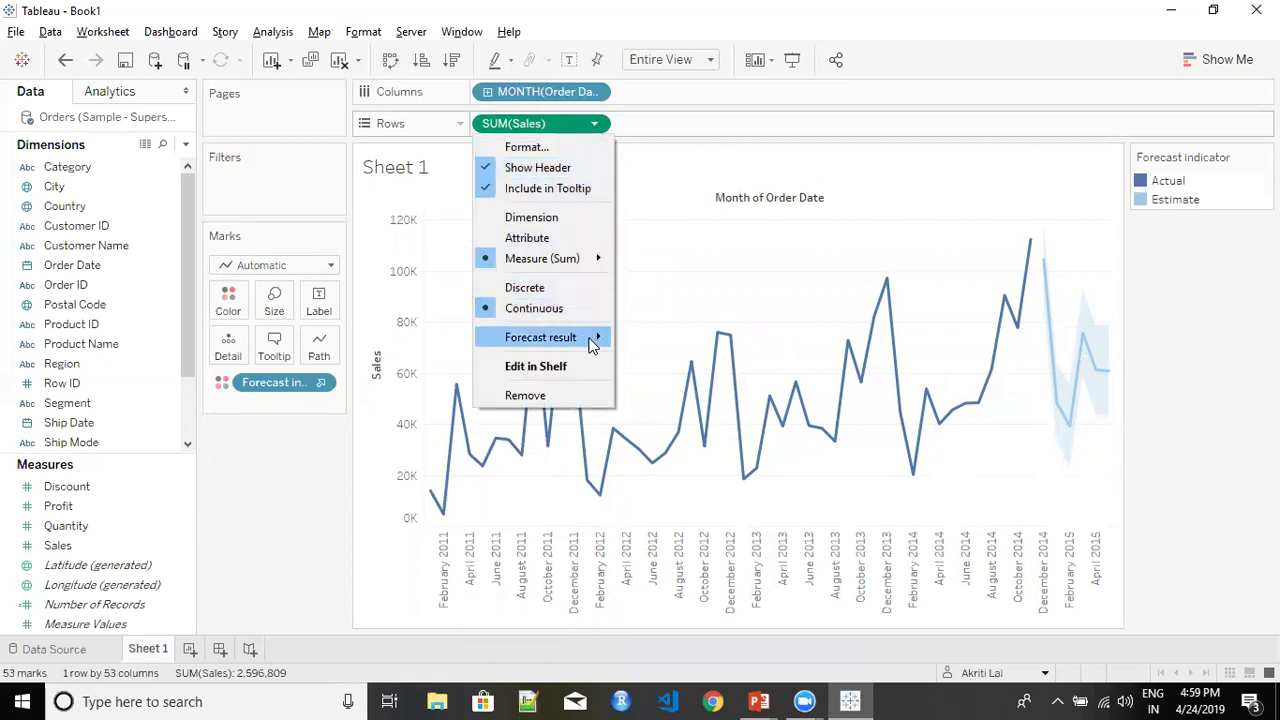
mouse_move(520, 342)
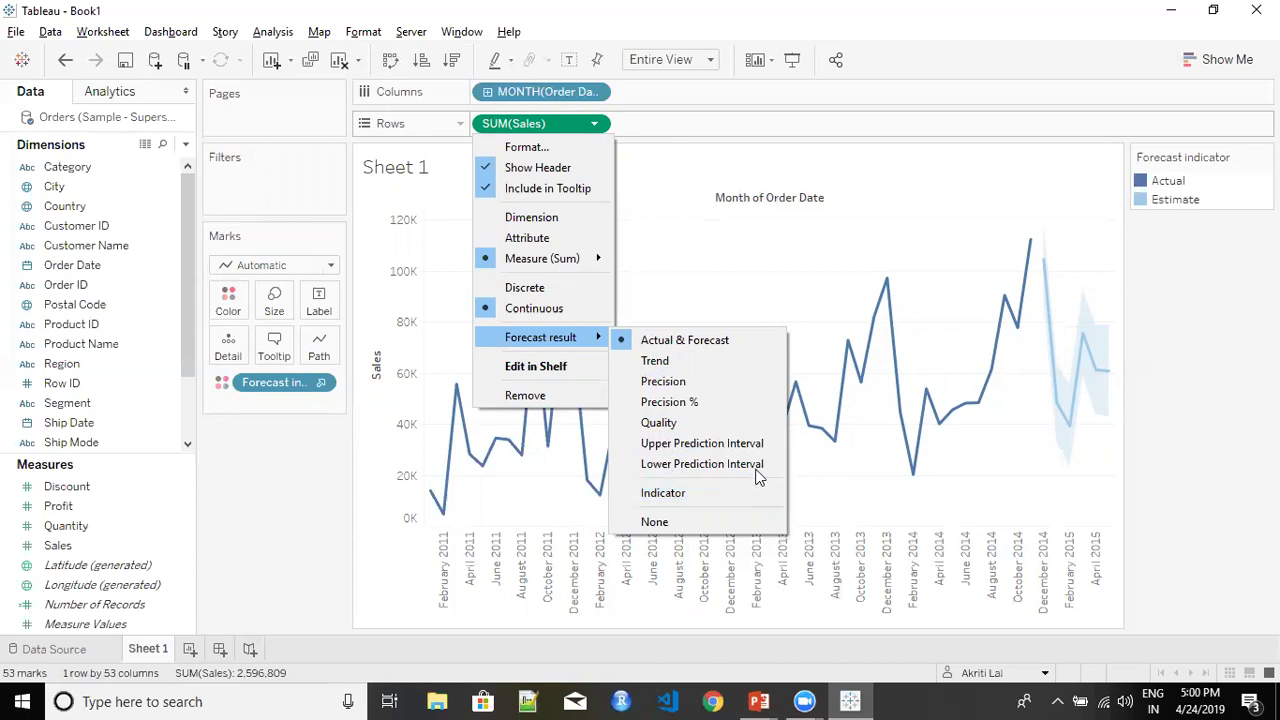
click(947, 498)
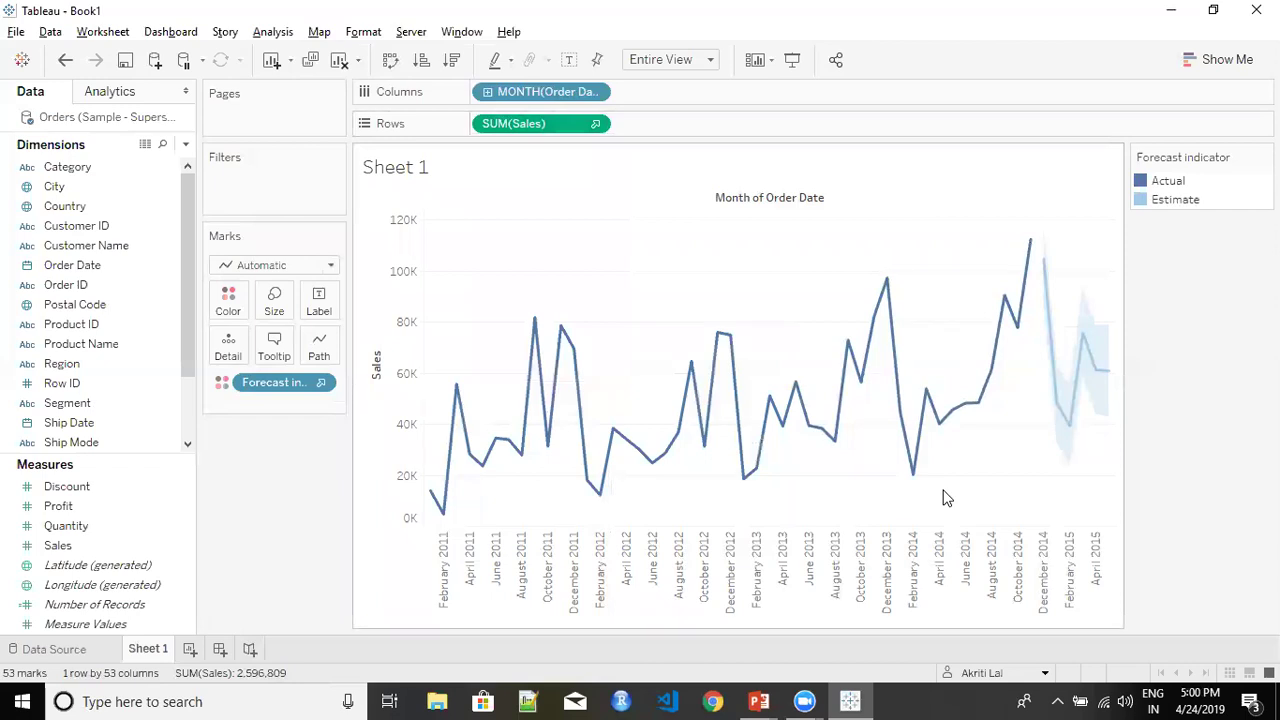
Examine the forecast description's summary of options and its model details, including quality metrics and smoothing coefficients
right_click(947, 498)
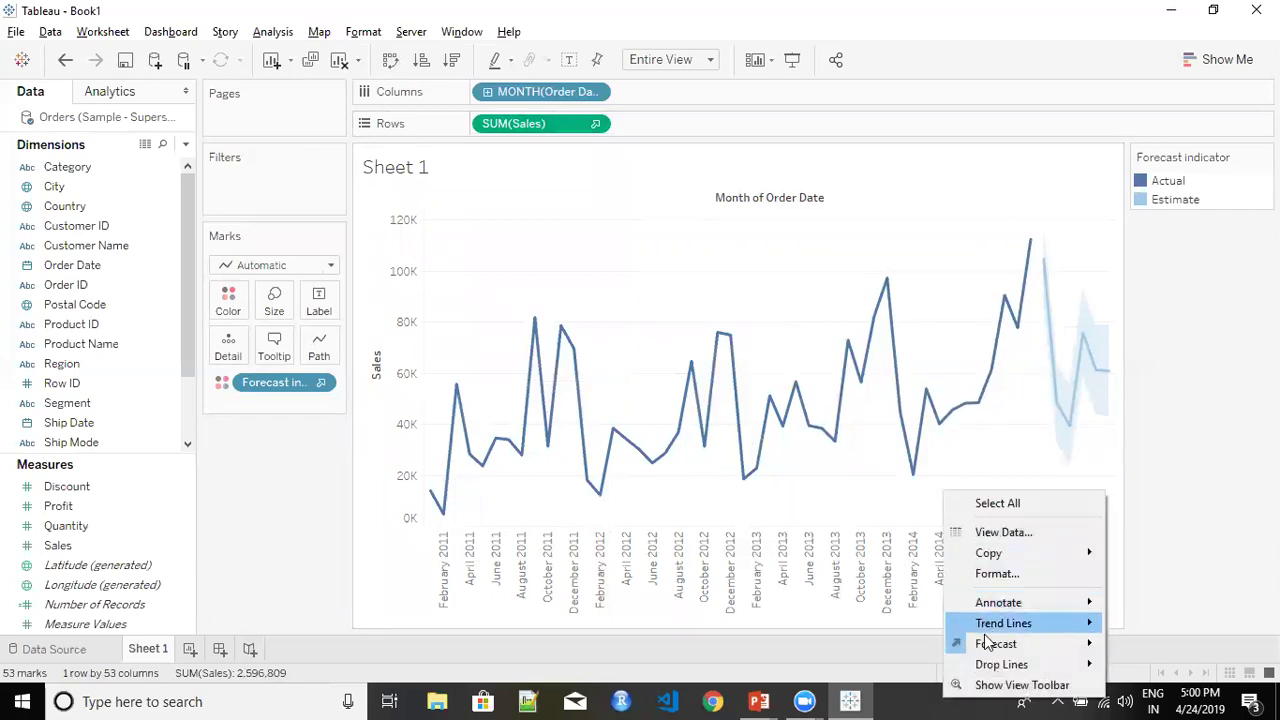
mouse_move(988, 651)
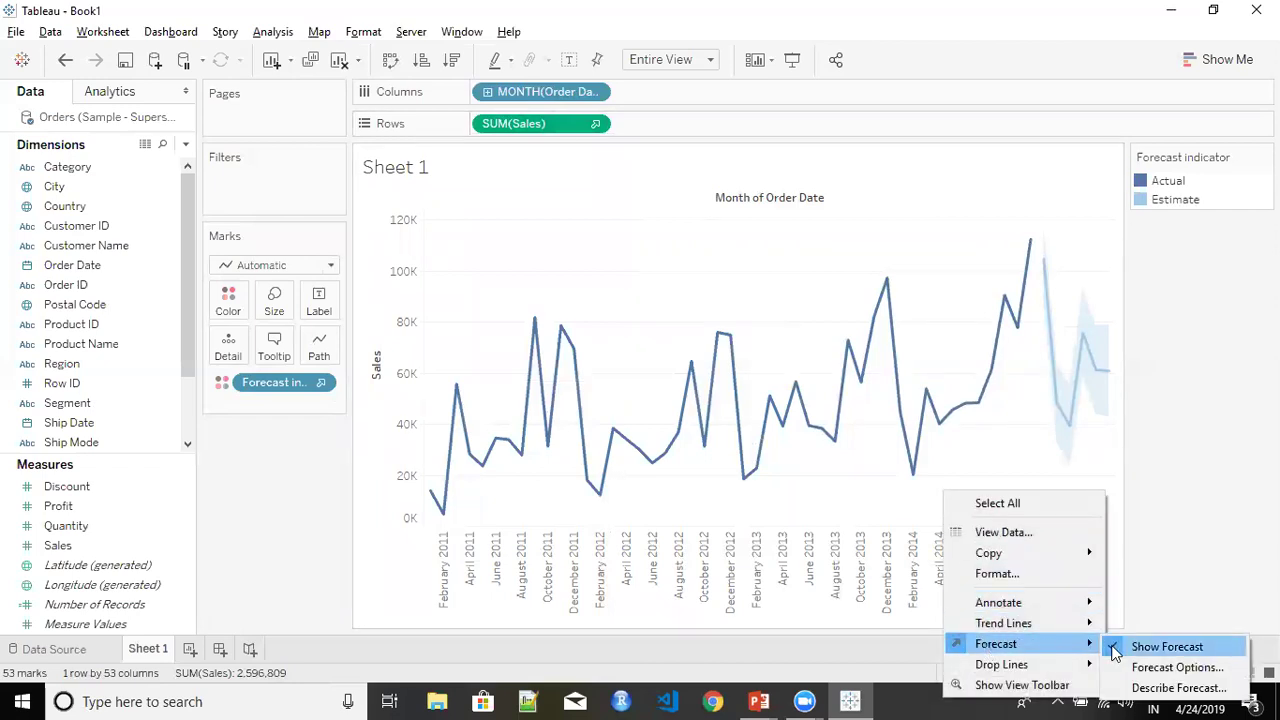
click(1183, 689)
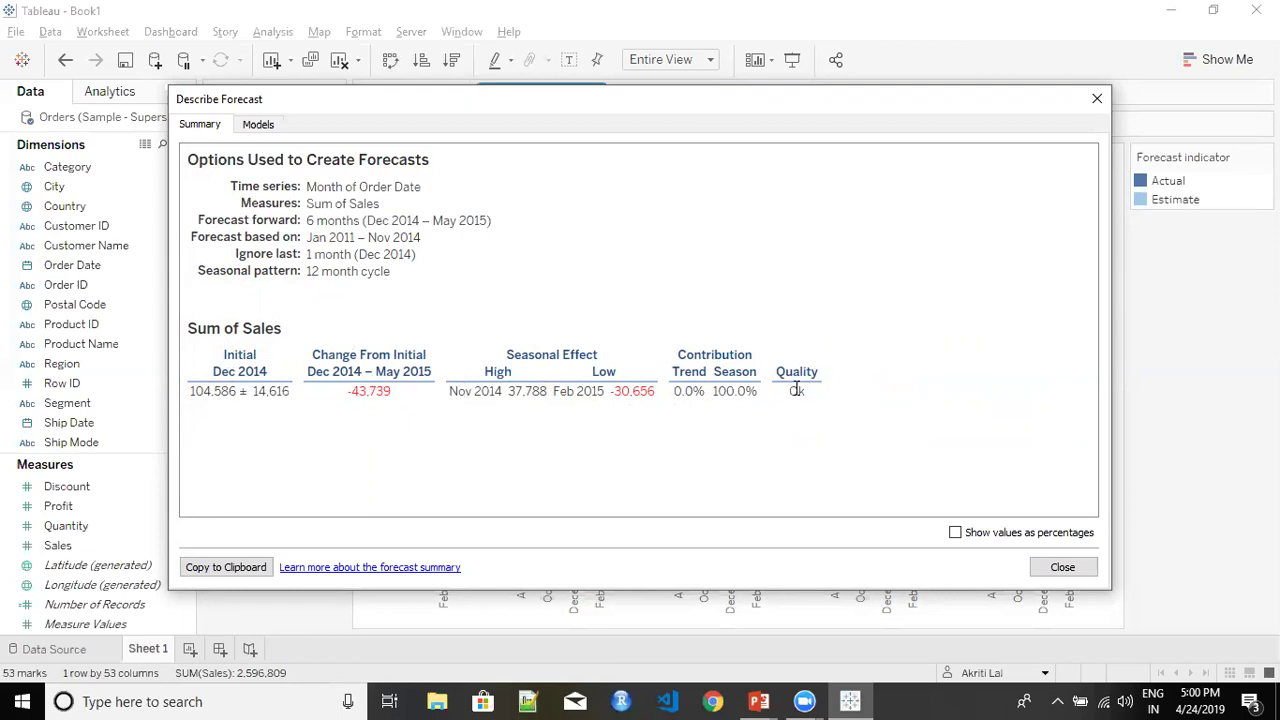
click(250, 134)
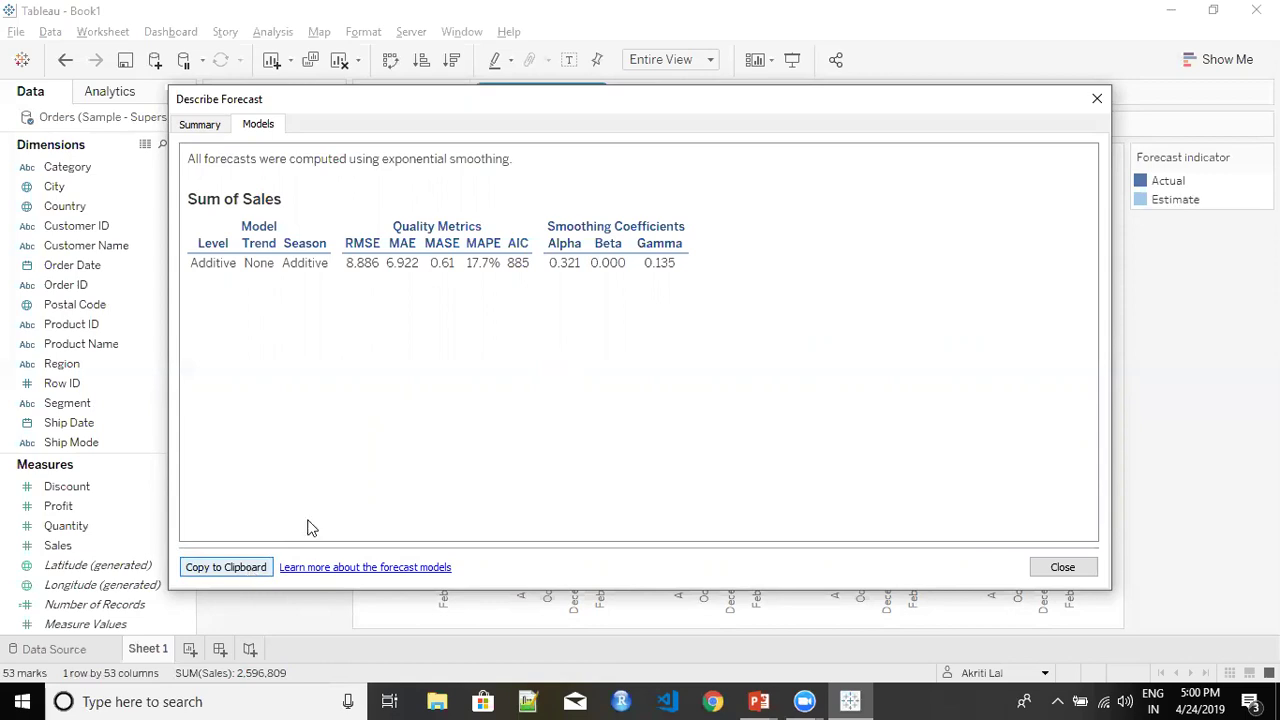
click(1062, 567)
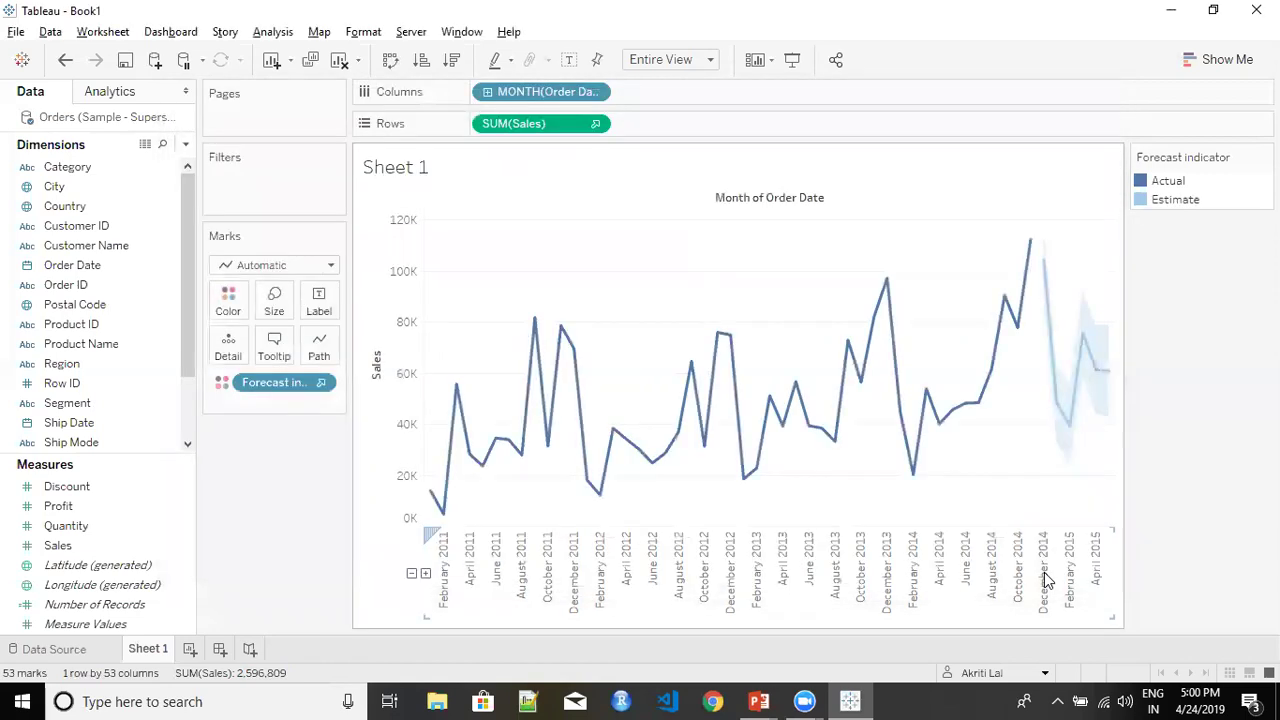
Rename the Sheet 1 worksheet as Forecast
double_click(157, 649)
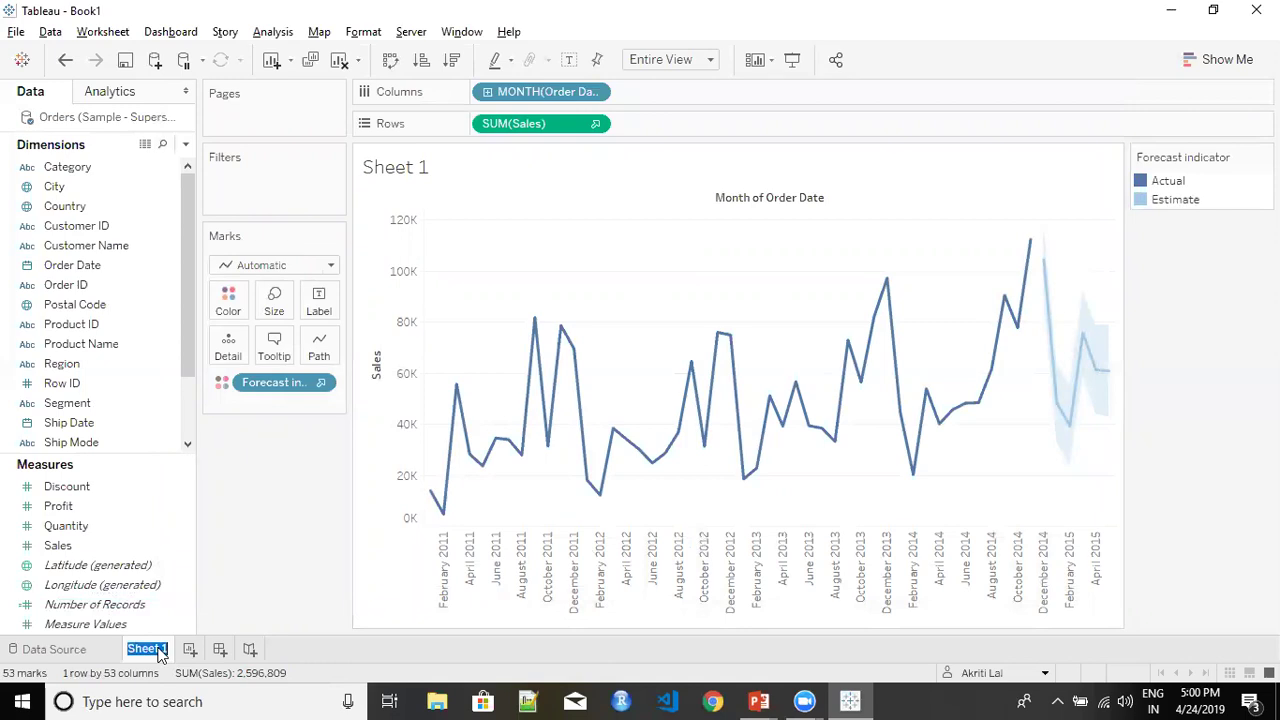
text(Forecast)
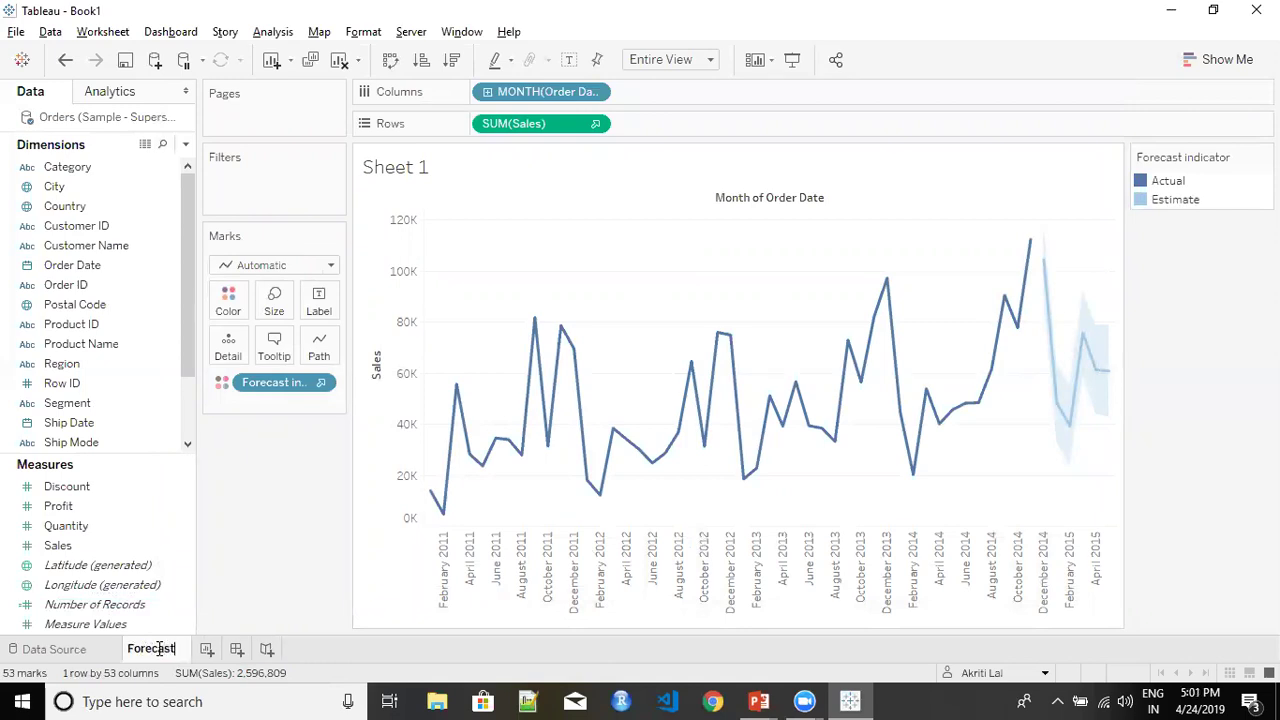
key(Return)
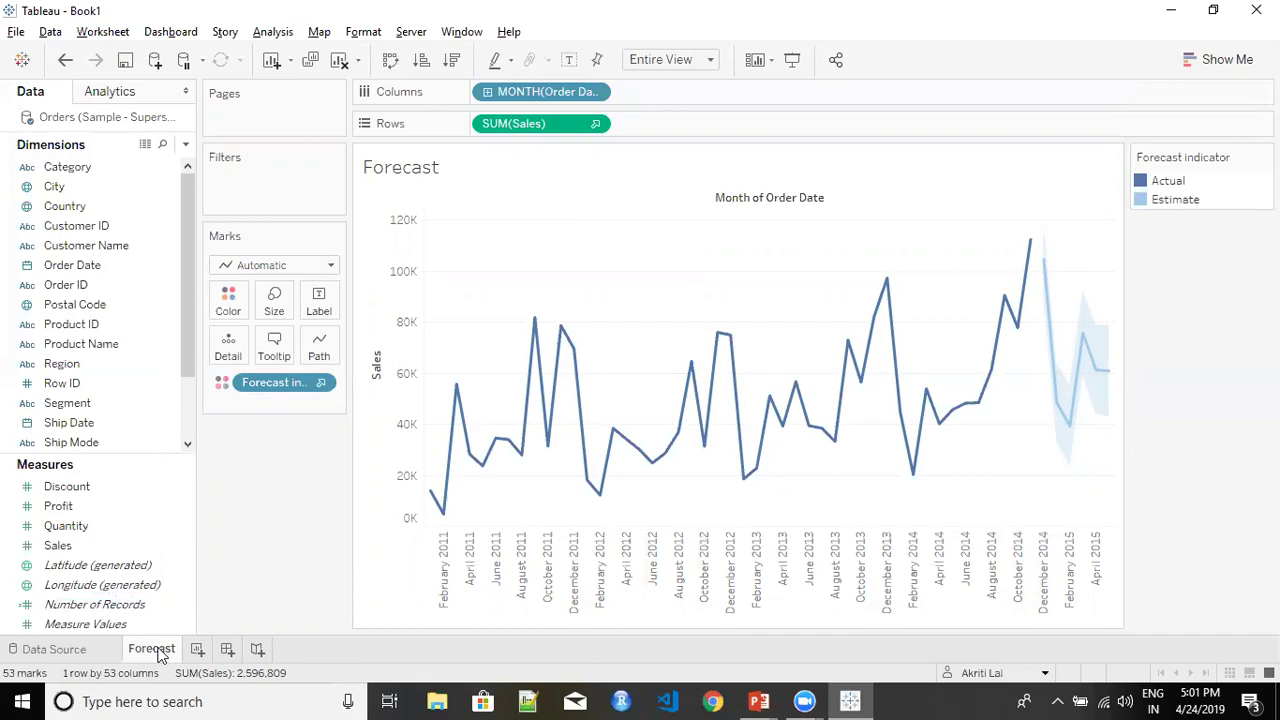
key(alt+Tab)
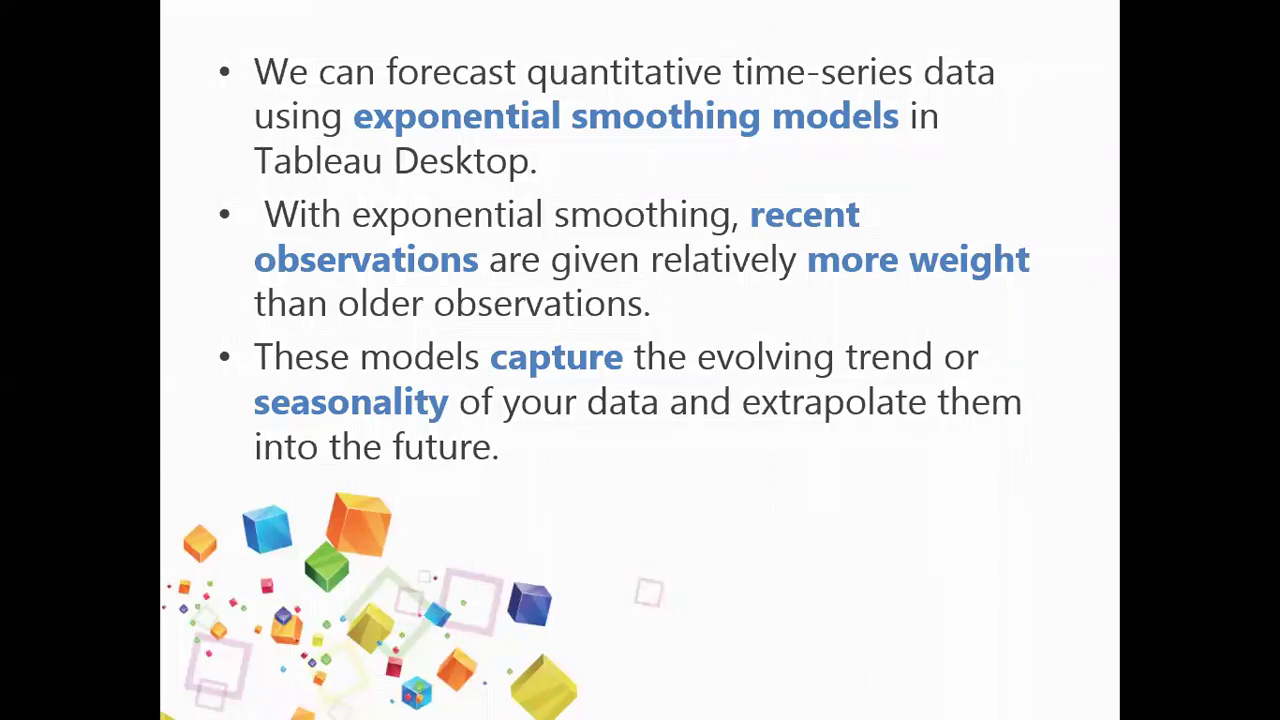
key(Right)
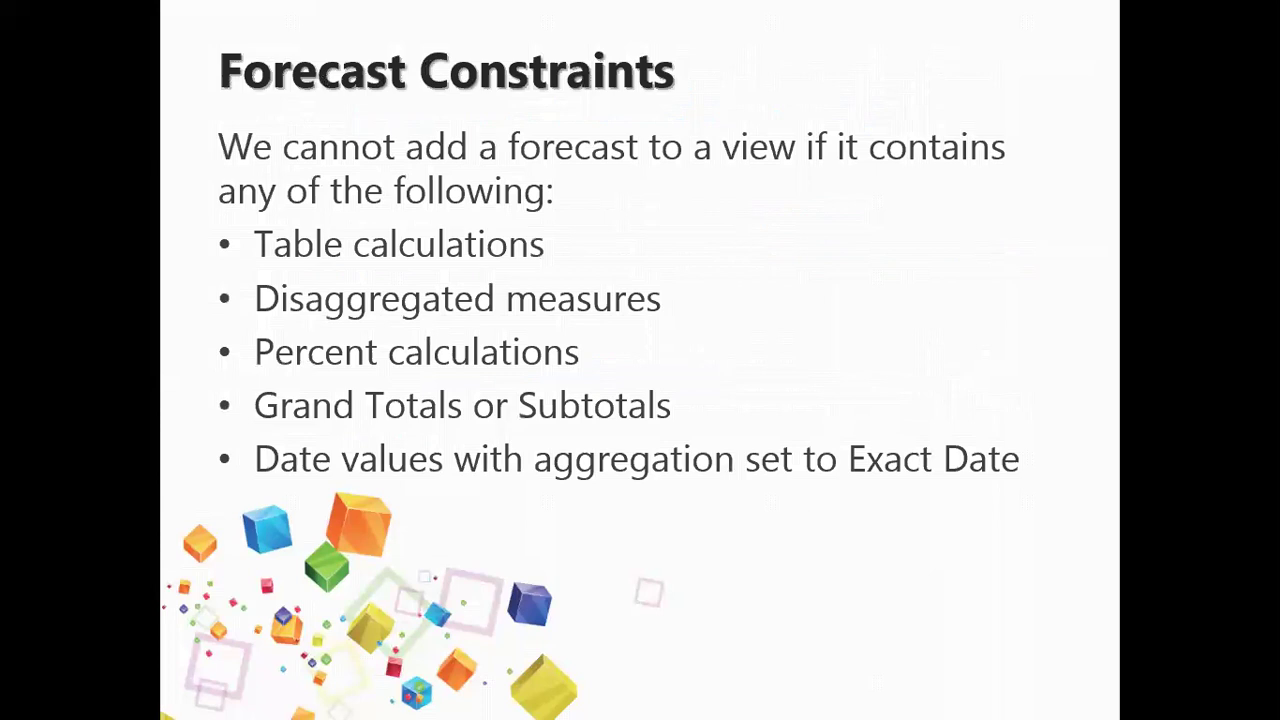